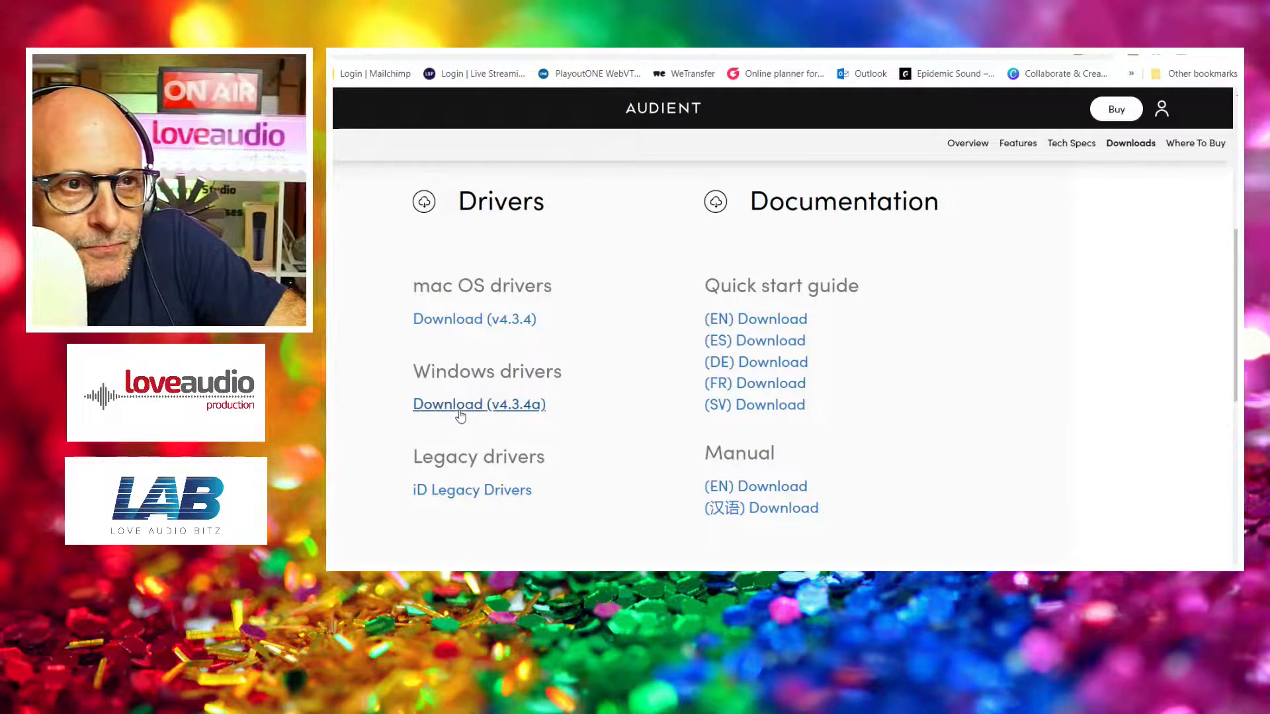
Download the v4.3.4a Windows driver and install it together with the iD Control Application, leaving the desktop in view
click(460, 406)
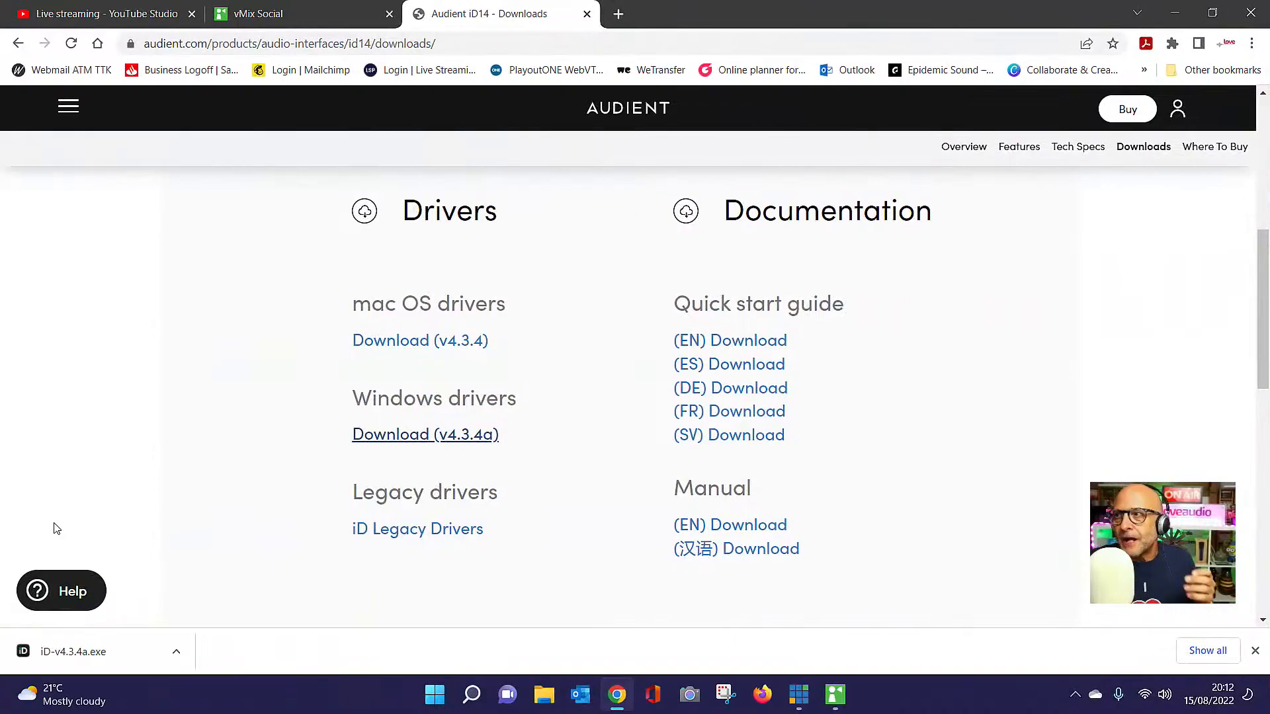
click(67, 654)
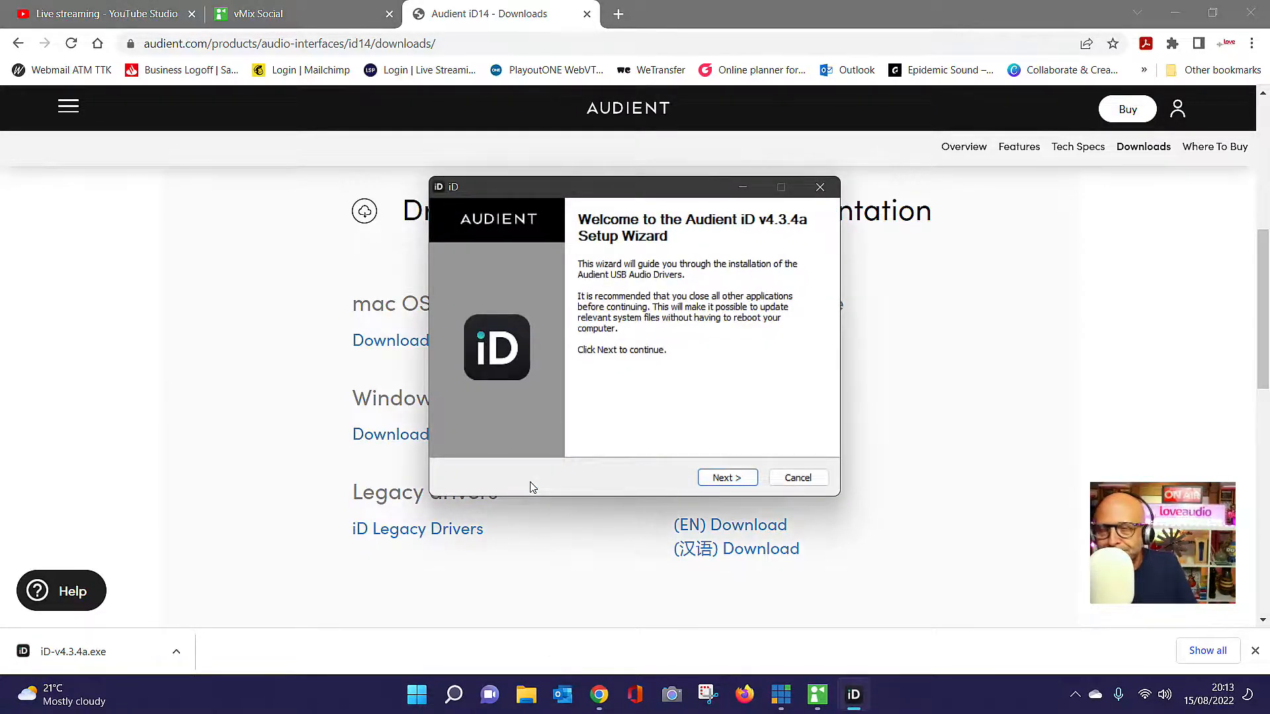
click(727, 478)
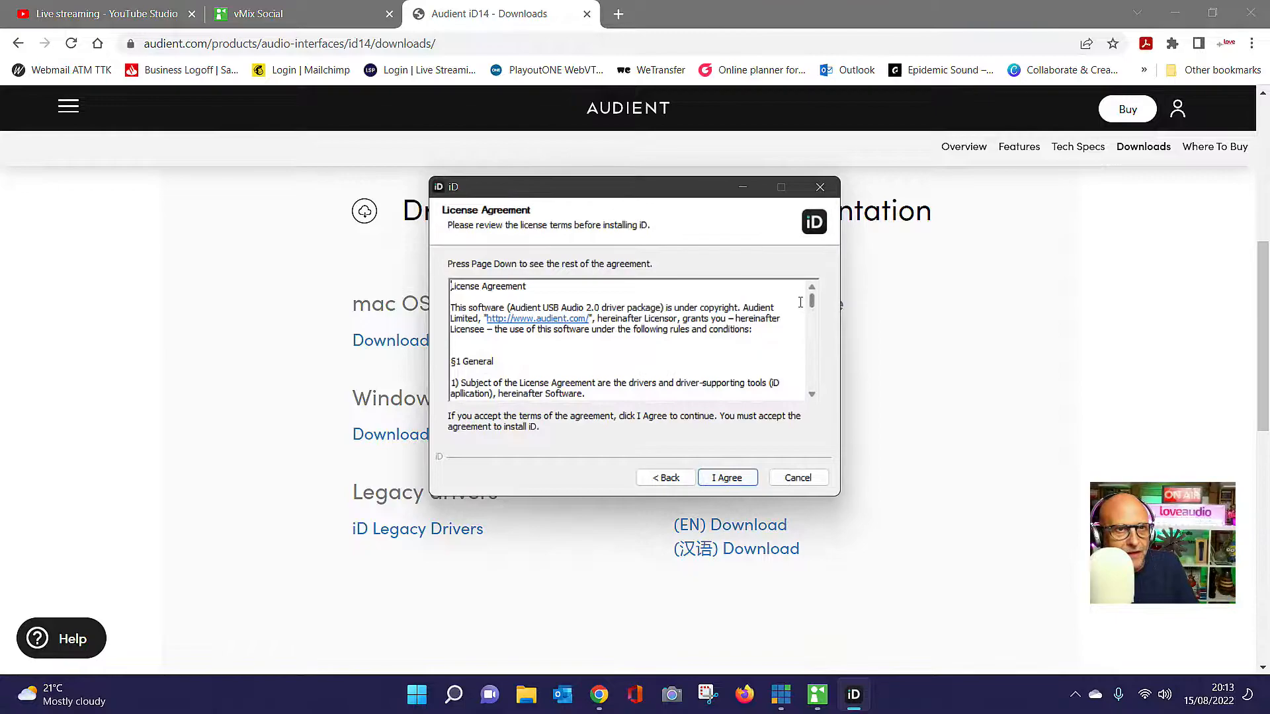
drag(813, 304, 777, 434)
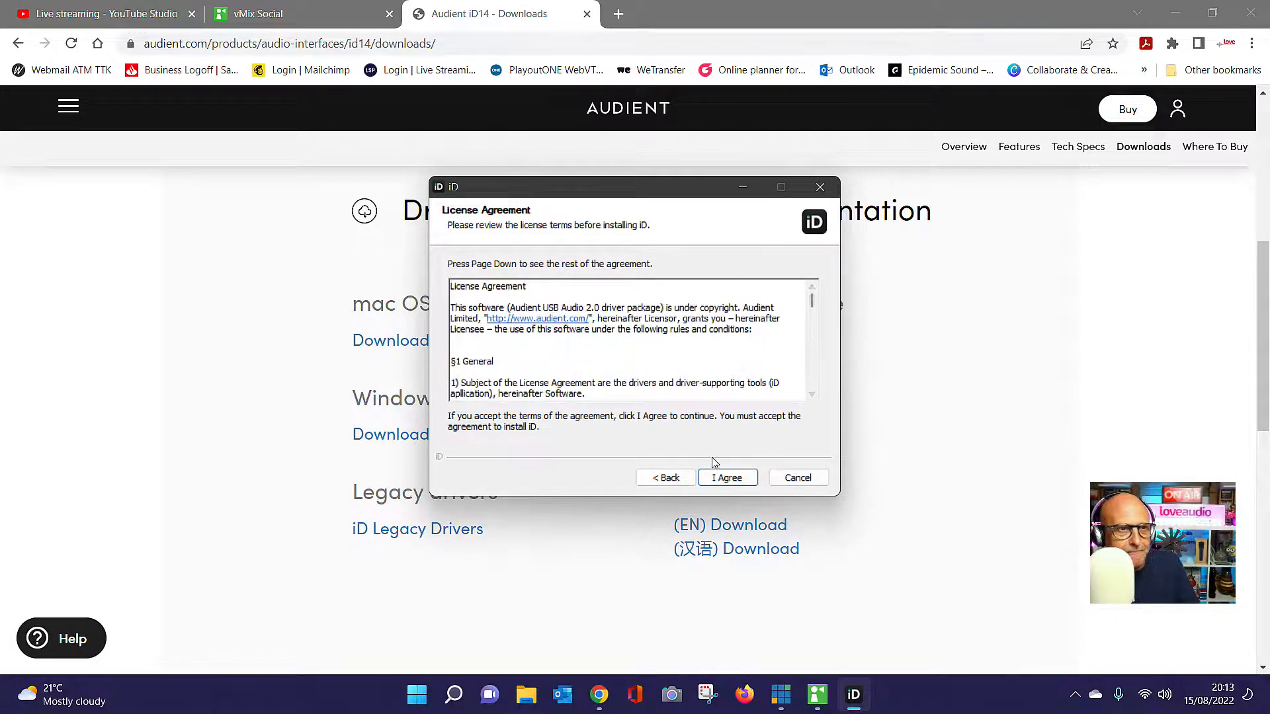
click(727, 478)
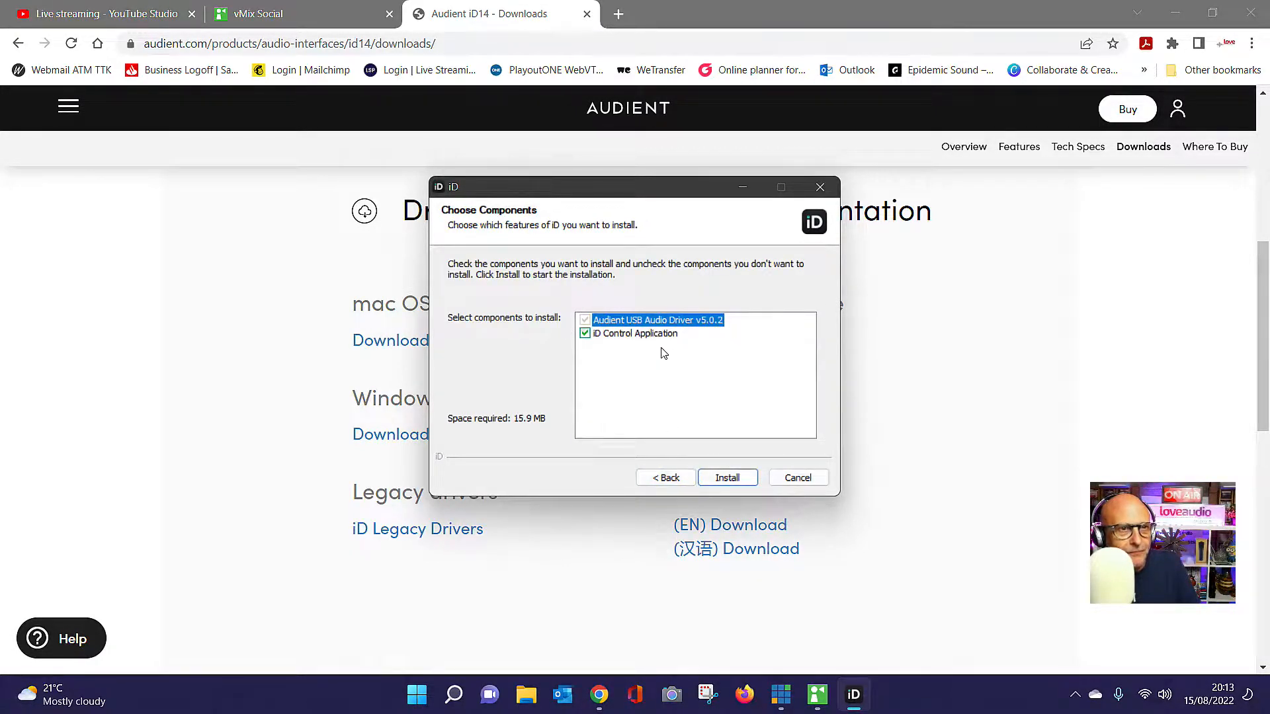
click(726, 479)
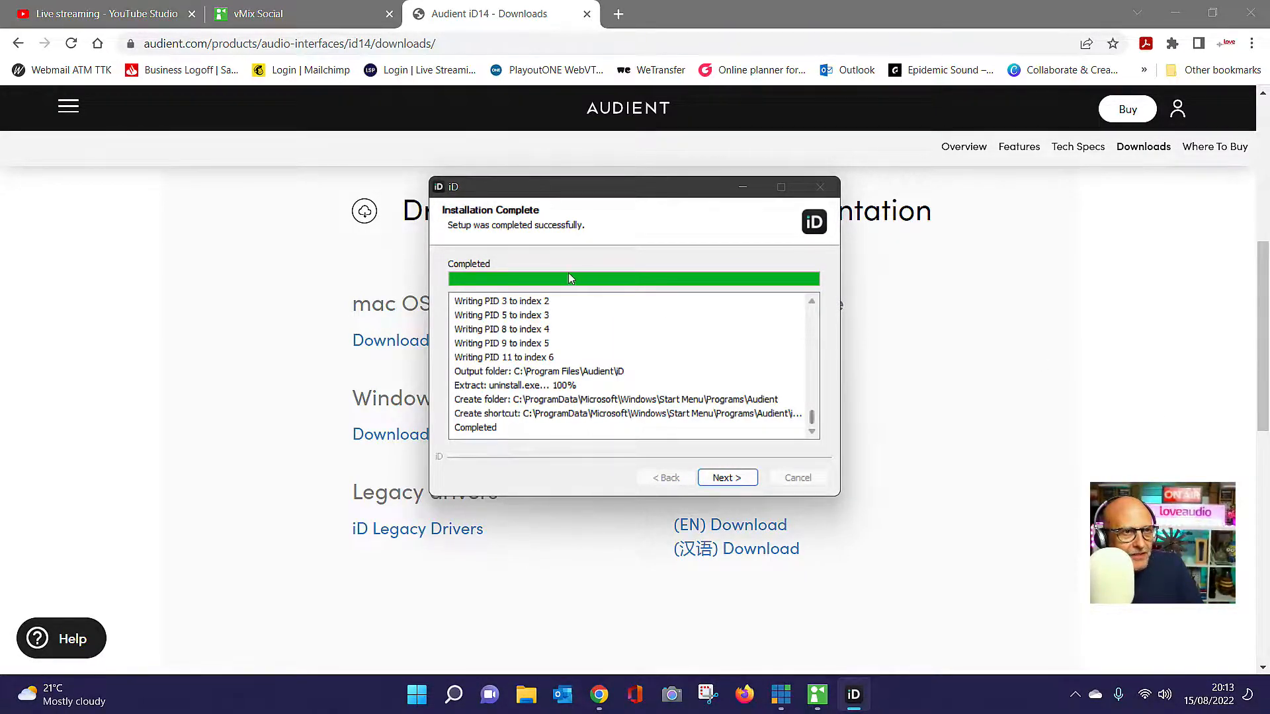
click(725, 478)
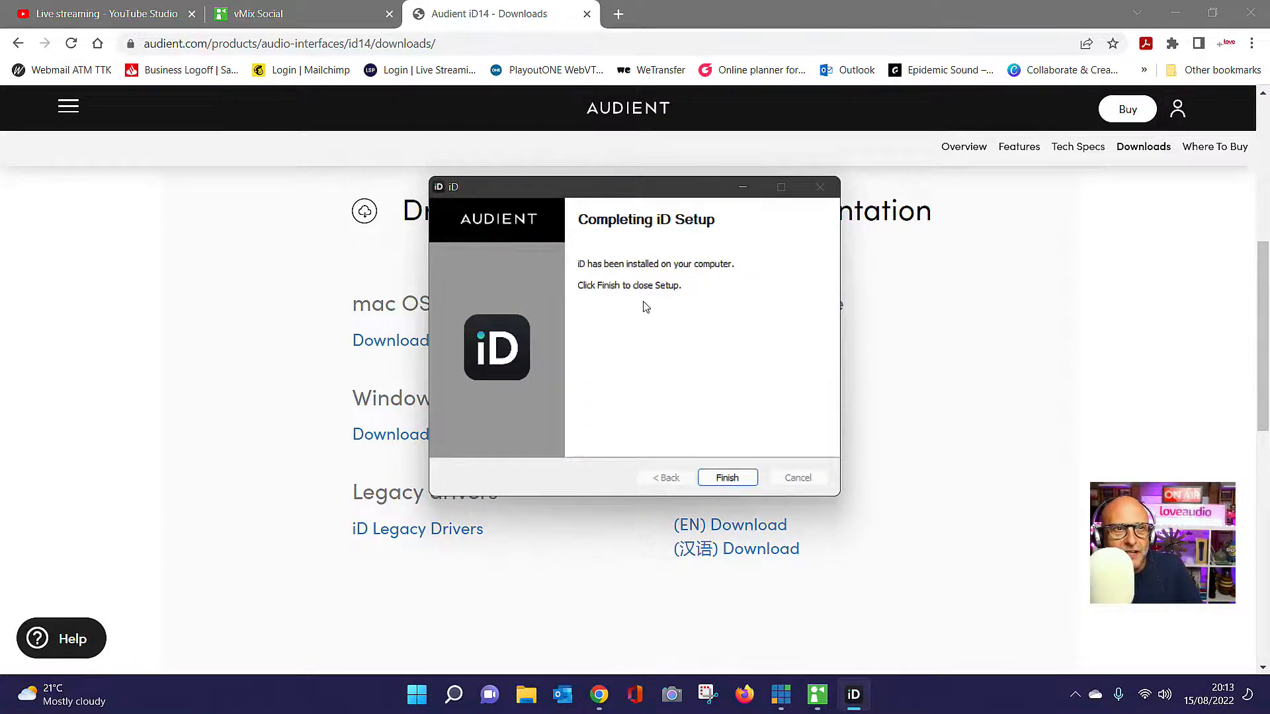
click(729, 478)
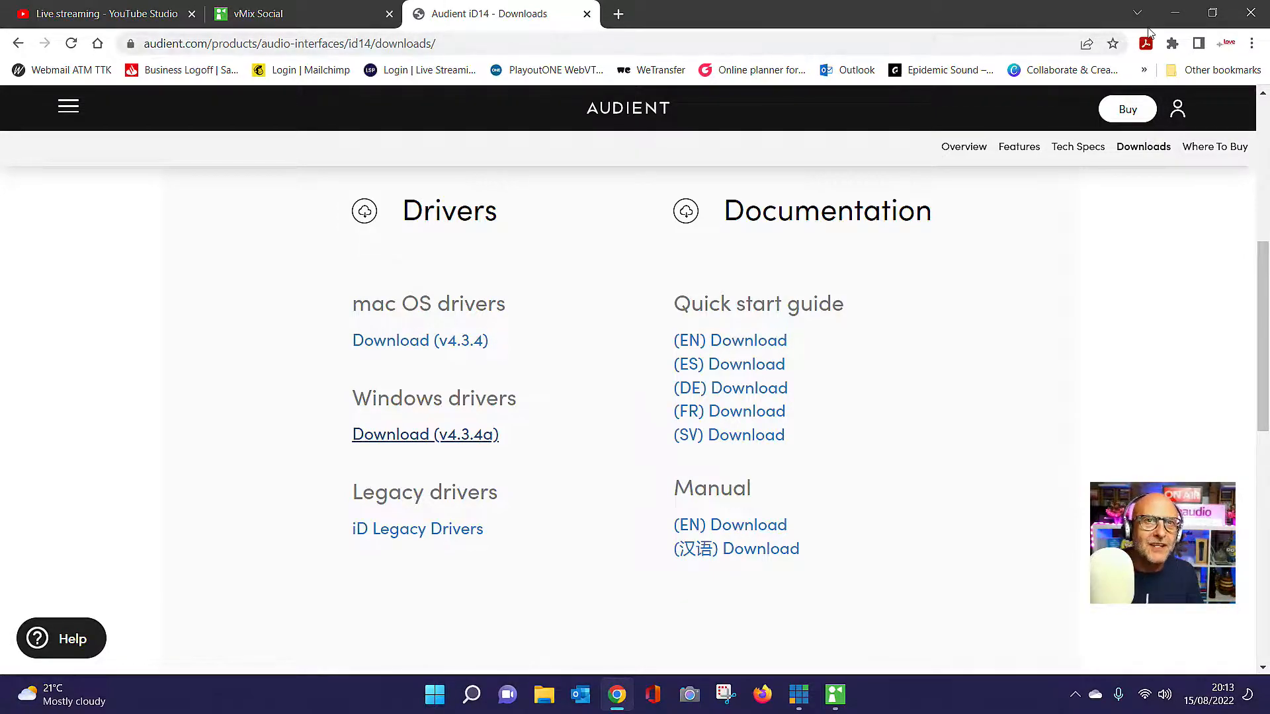
click(1167, 12)
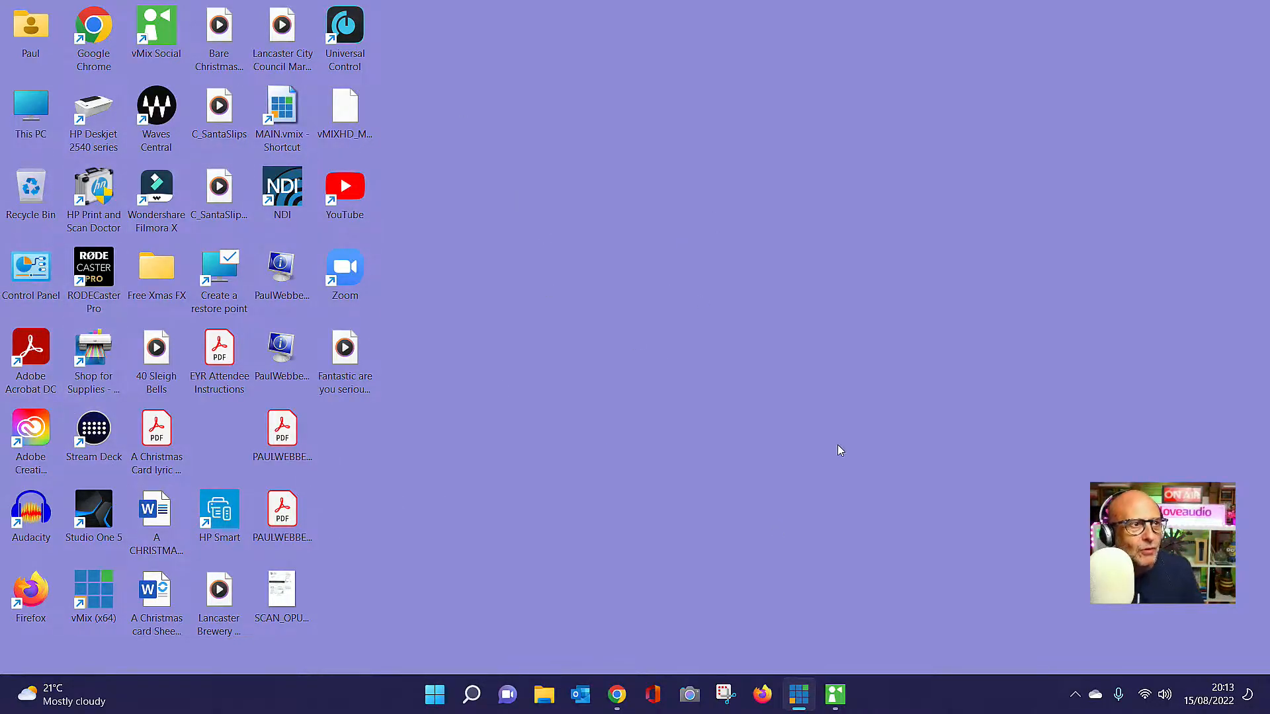
Try to find the installed Audient application by searching Windows for "ID14", and close the web pages this opens
click(472, 693)
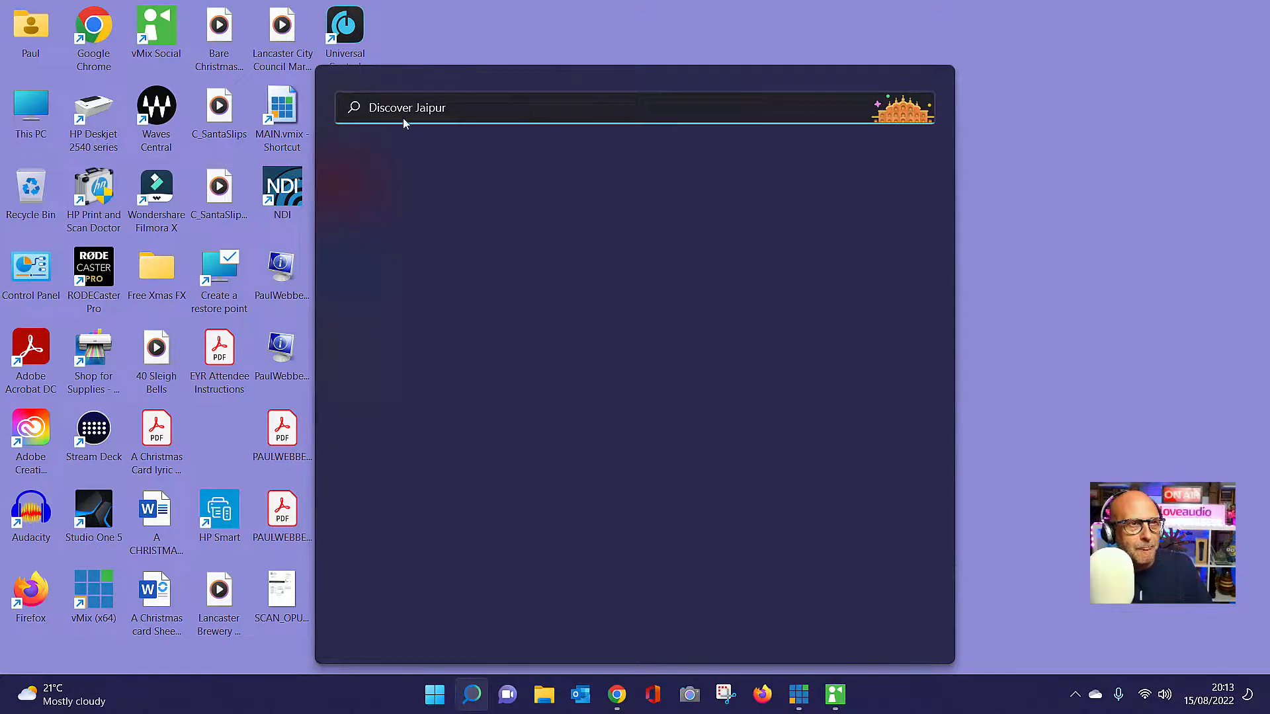
click(999, 115)
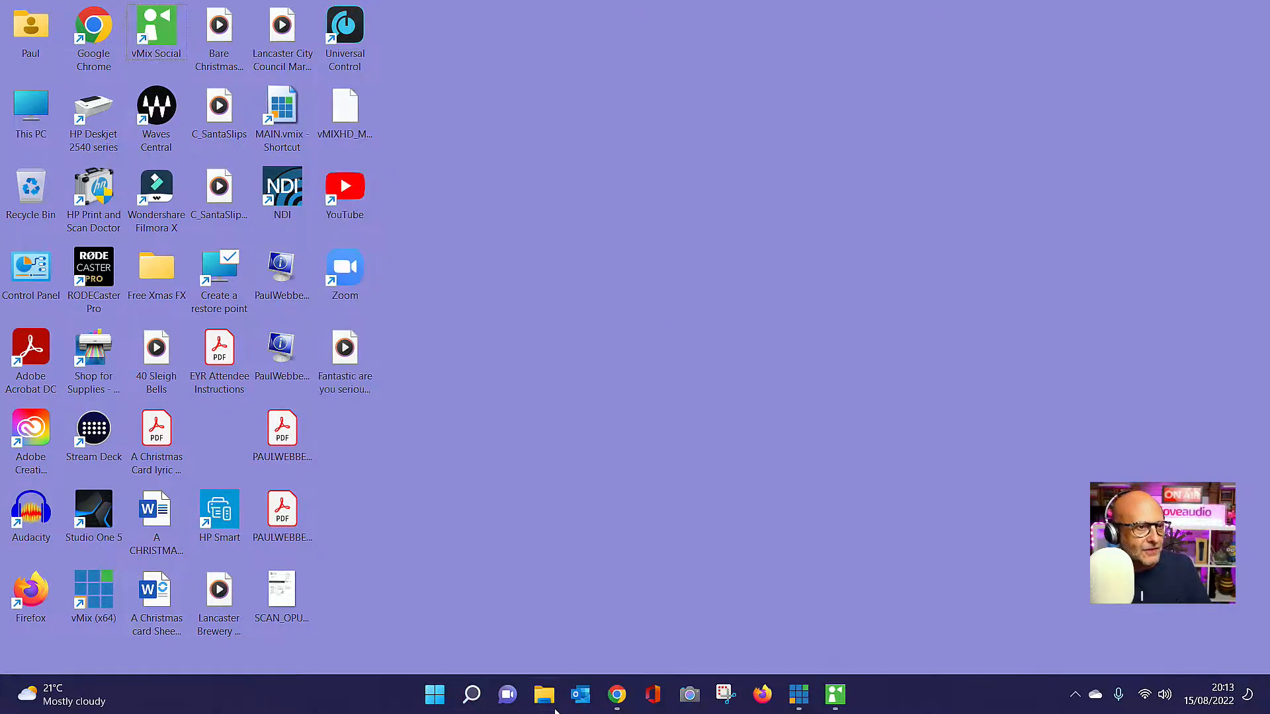
click(437, 697)
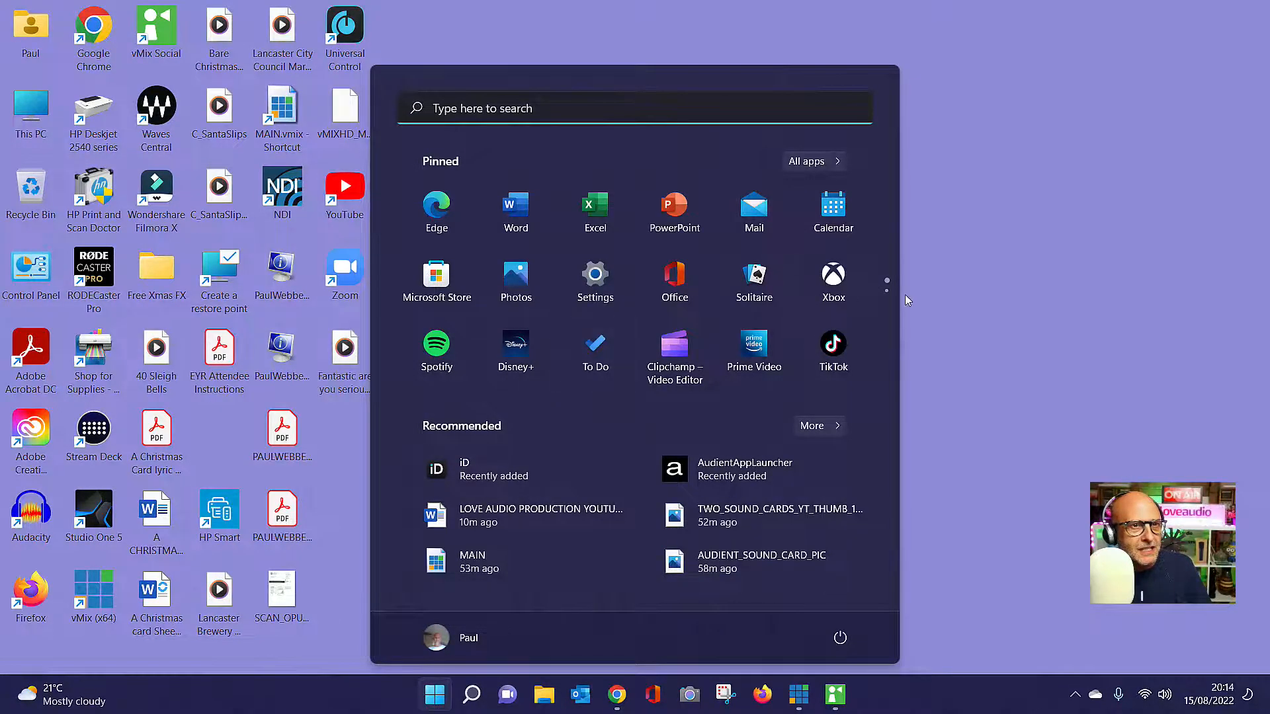
click(488, 110)
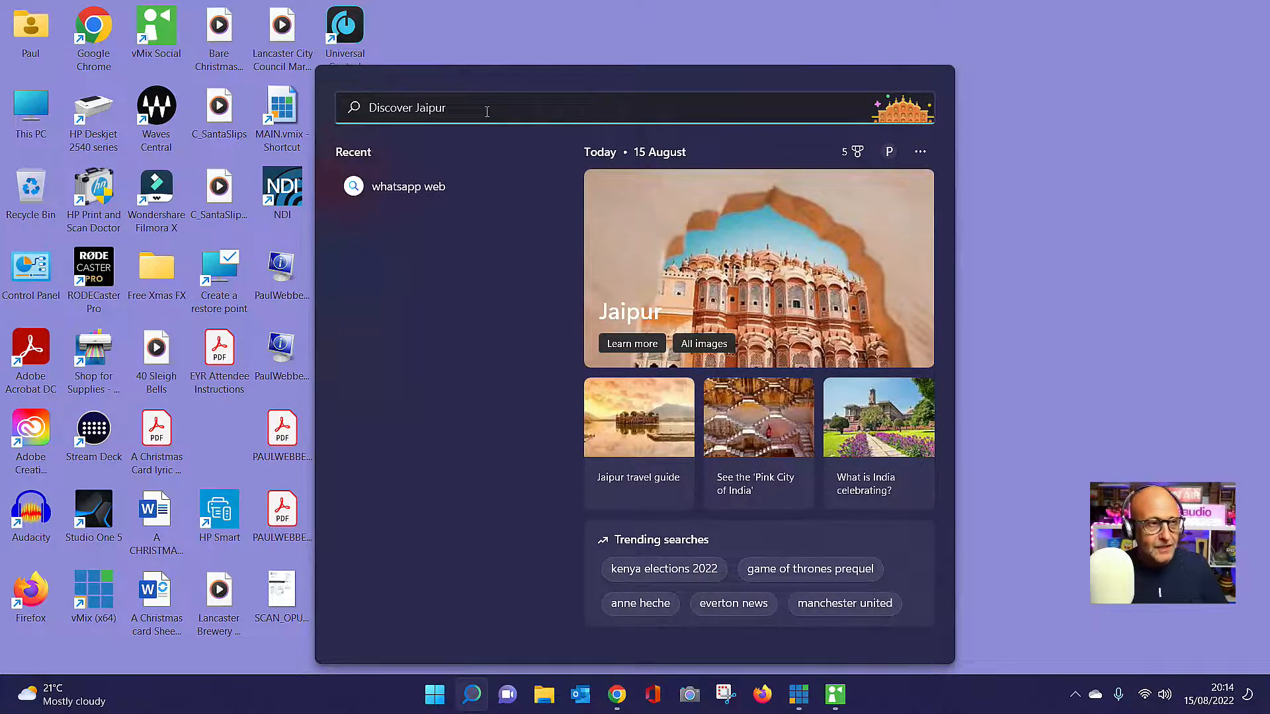
text(ID14)
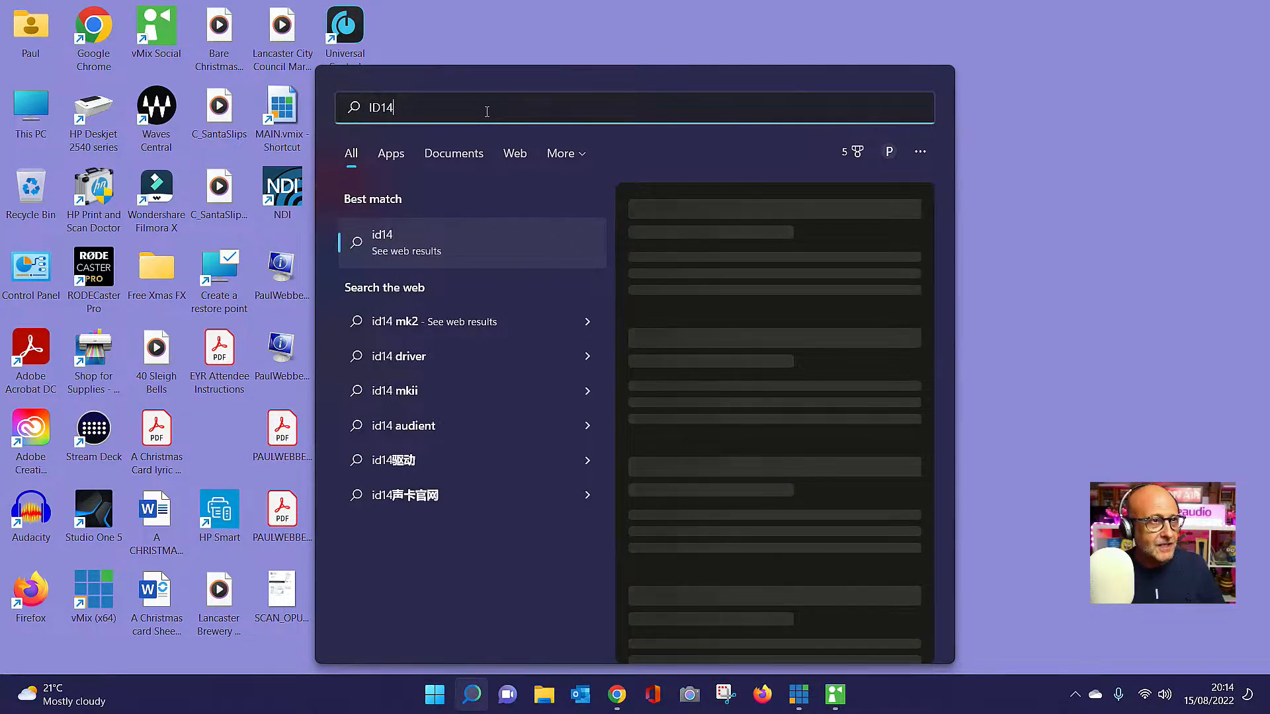
key(Return)
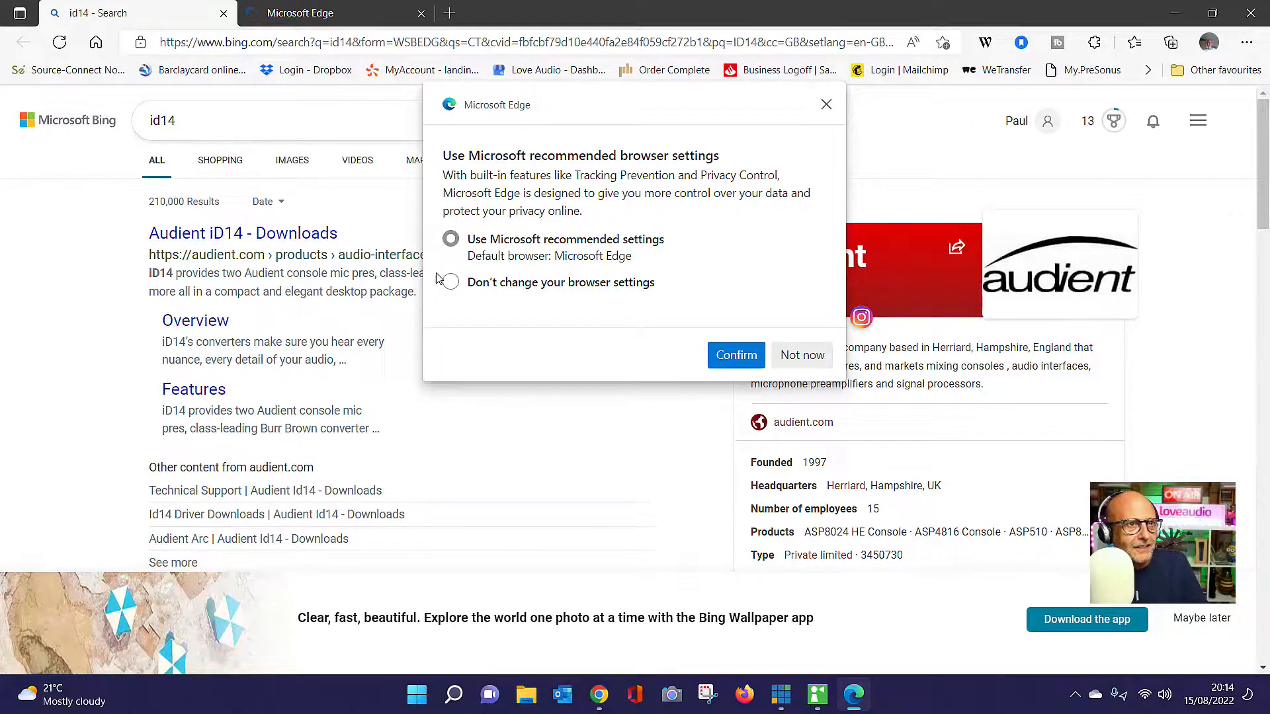
click(717, 356)
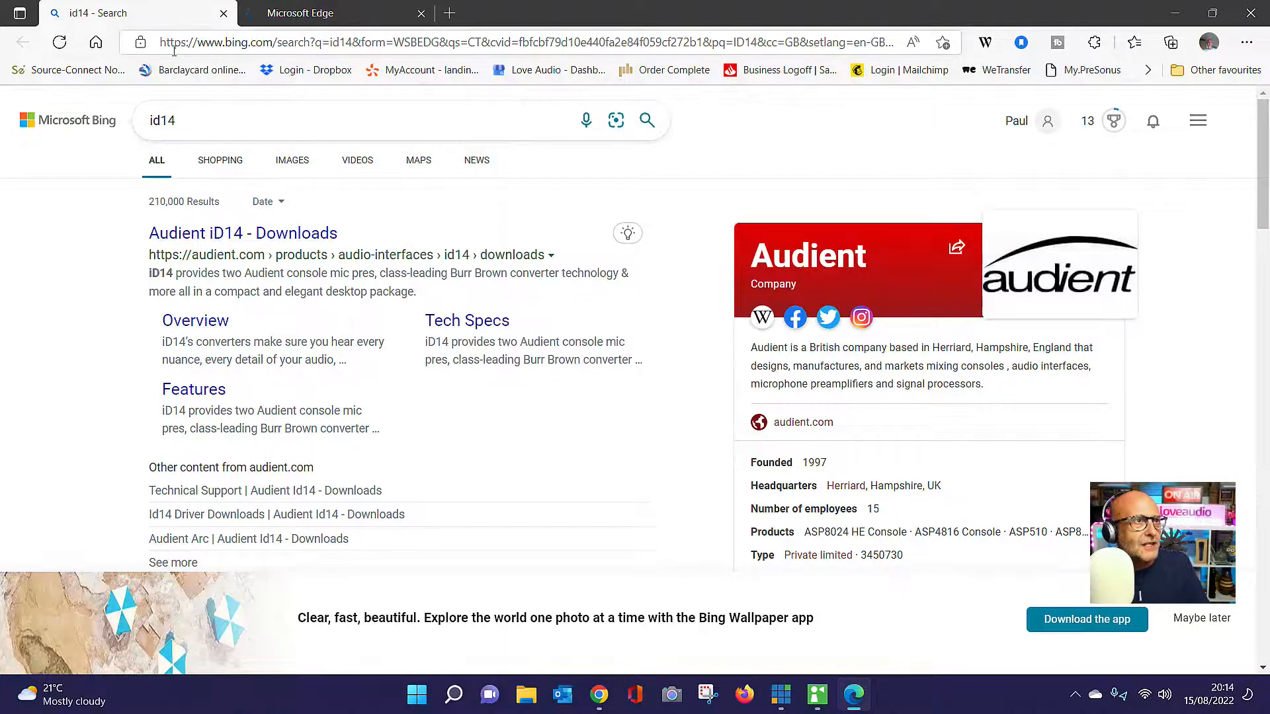
click(223, 15)
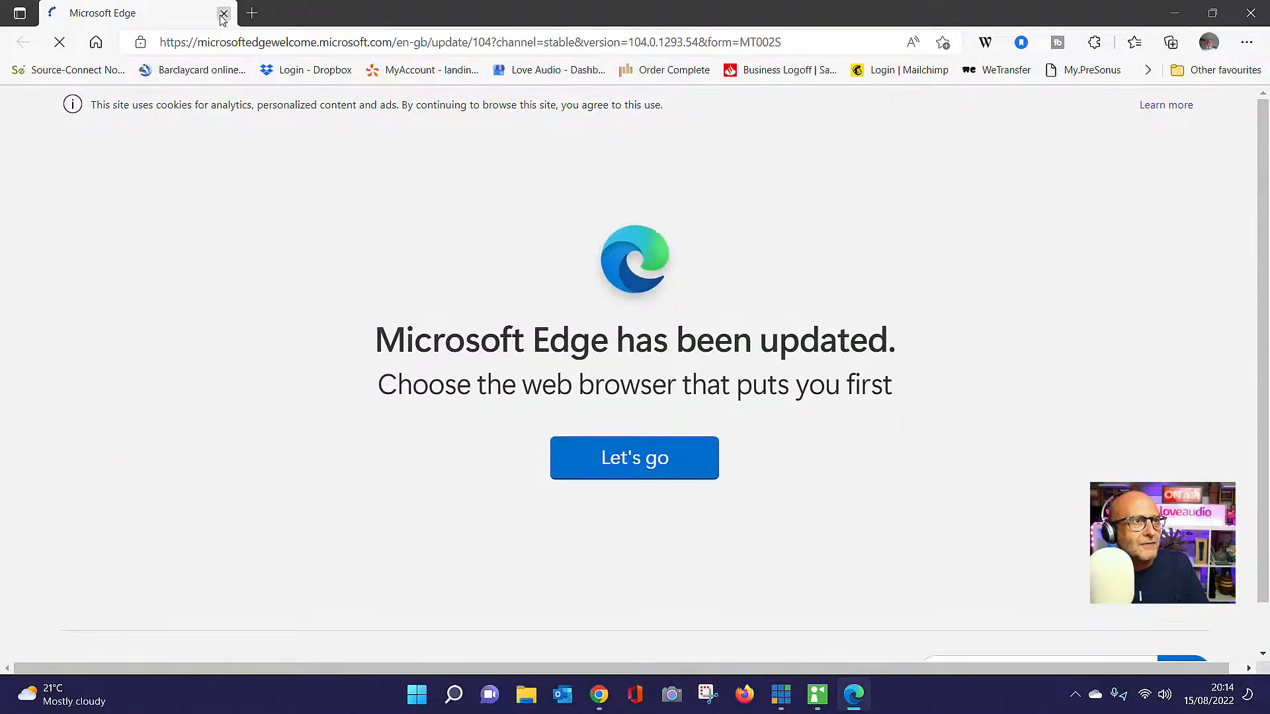
click(223, 14)
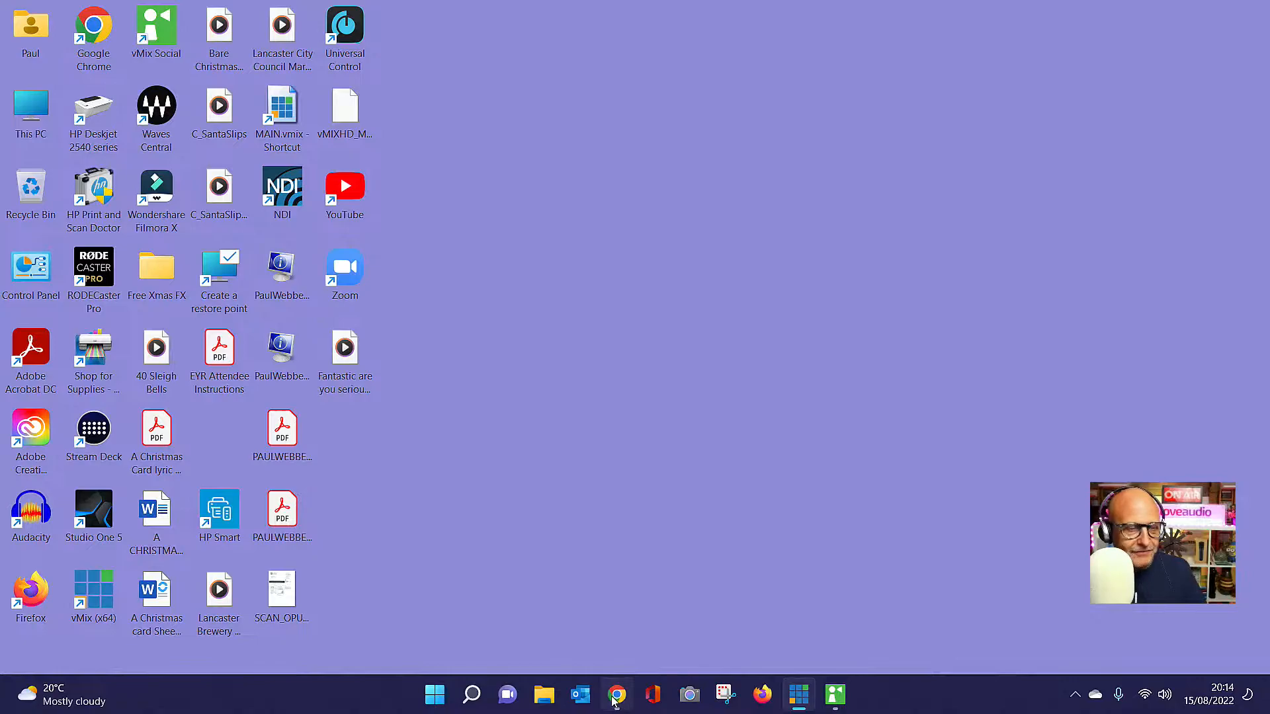
In Studio One, set the audio device to Audient USB Audio
mouse_move(610, 701)
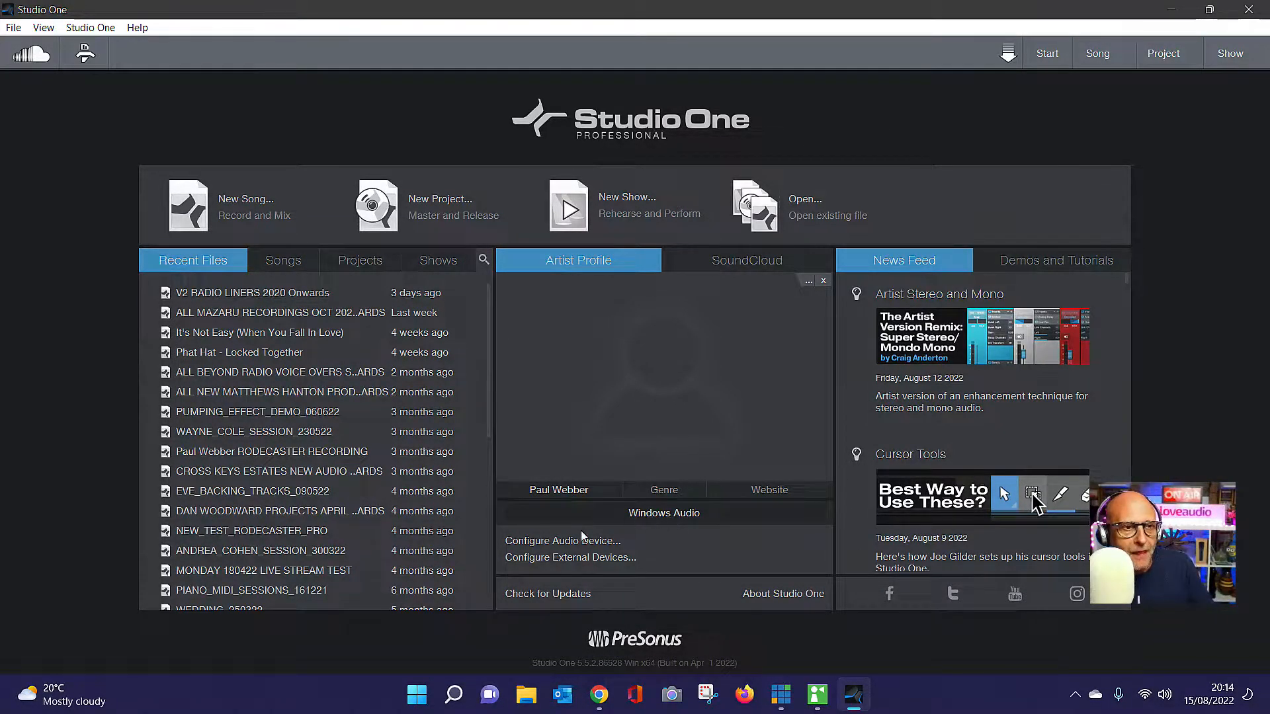
click(555, 541)
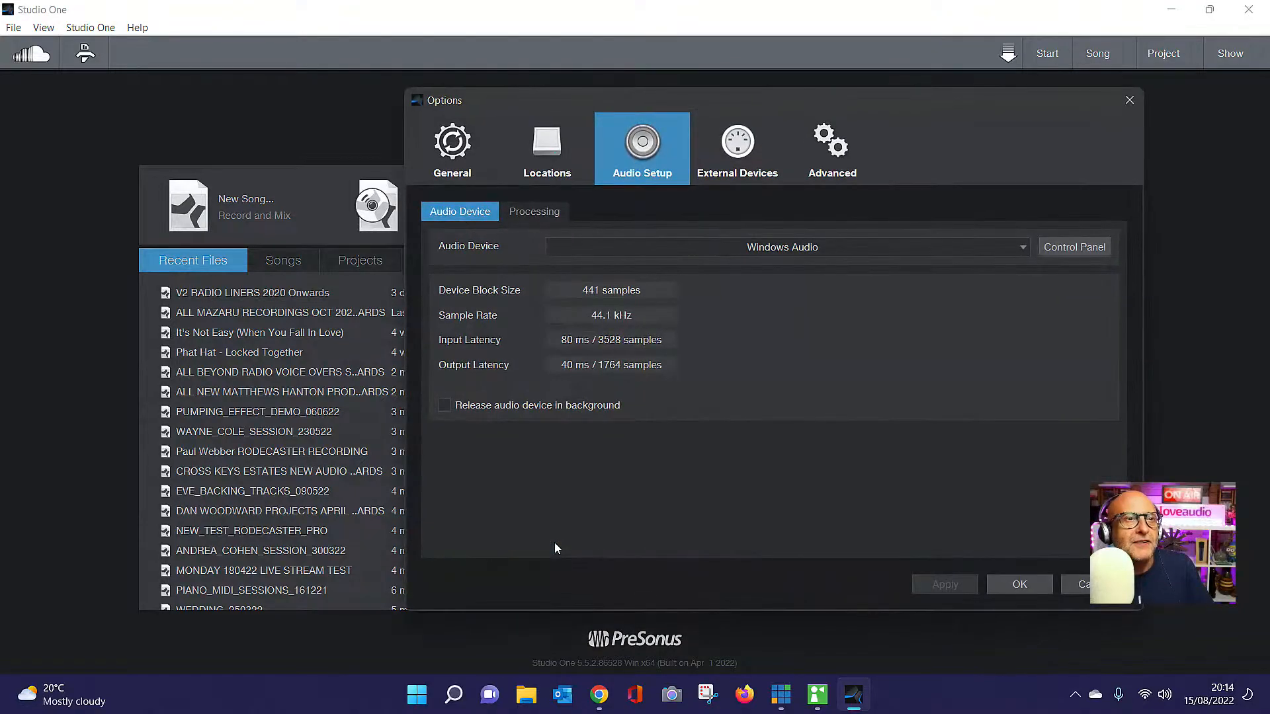
click(1022, 249)
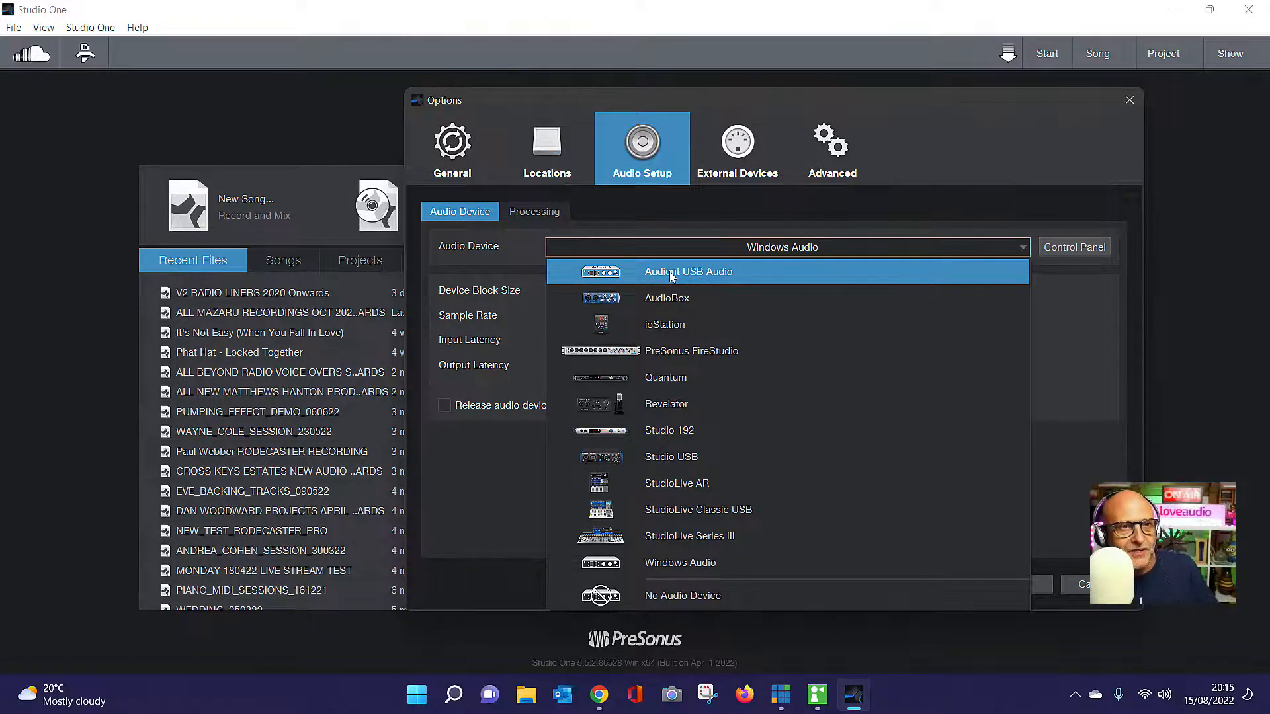
click(670, 272)
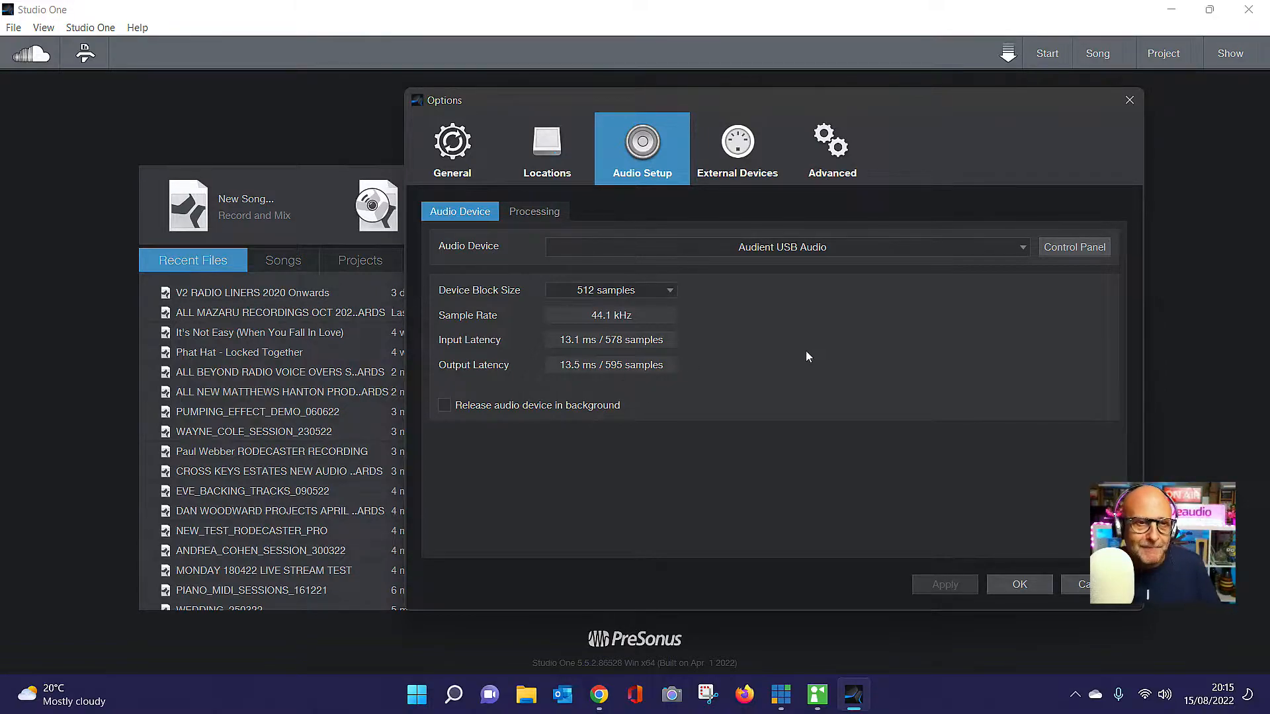
click(1021, 586)
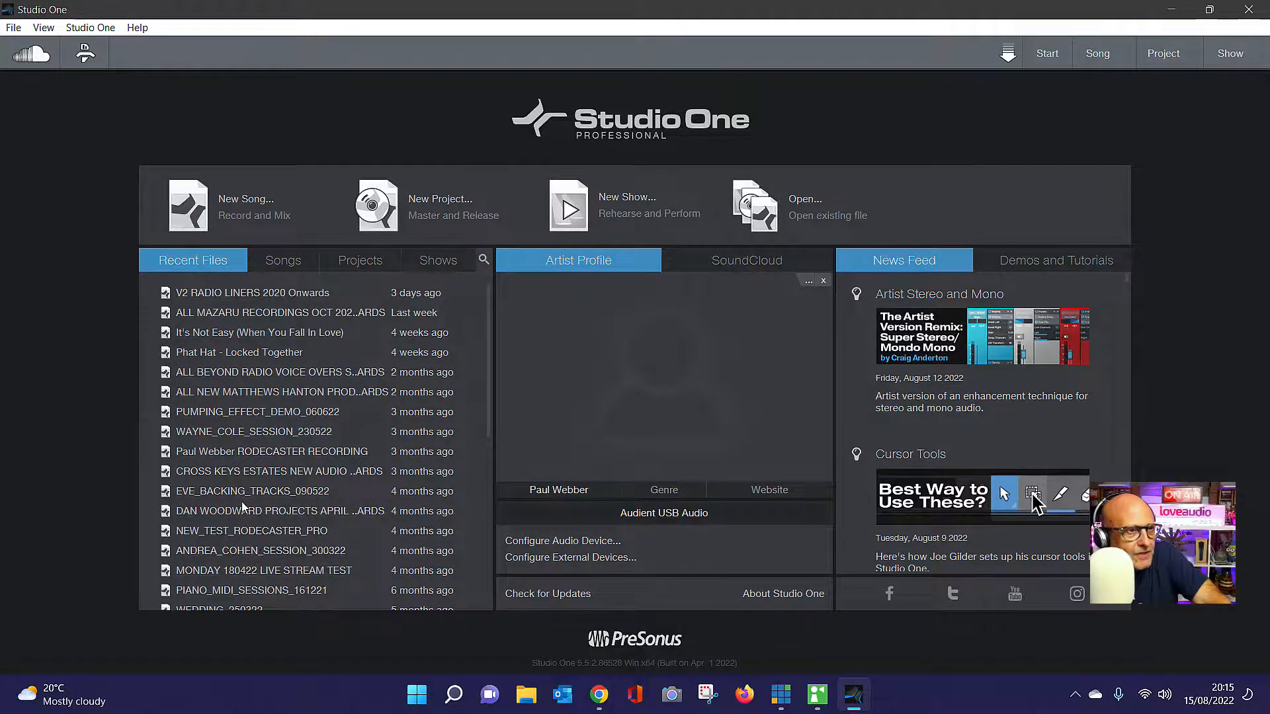
Open the recent song PIANO_MIDI_SESSIONS_161221 using its newer backup
scroll(238, 430, down, 3)
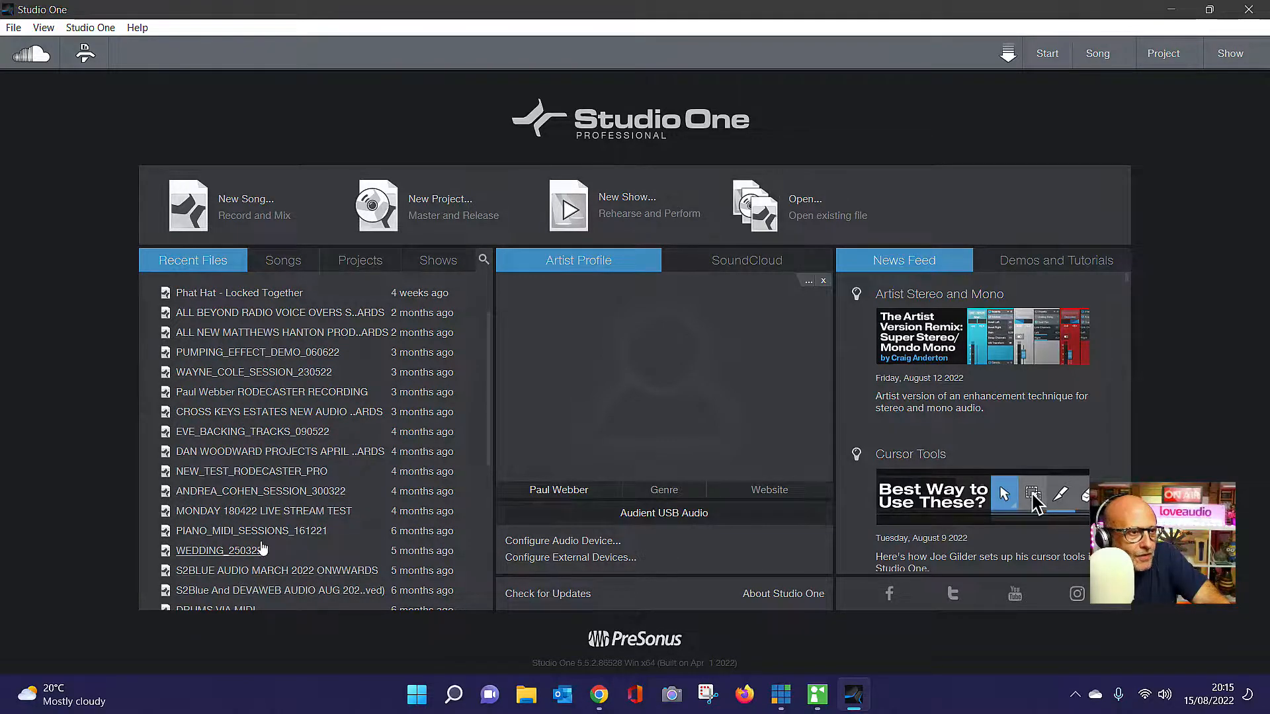
click(218, 533)
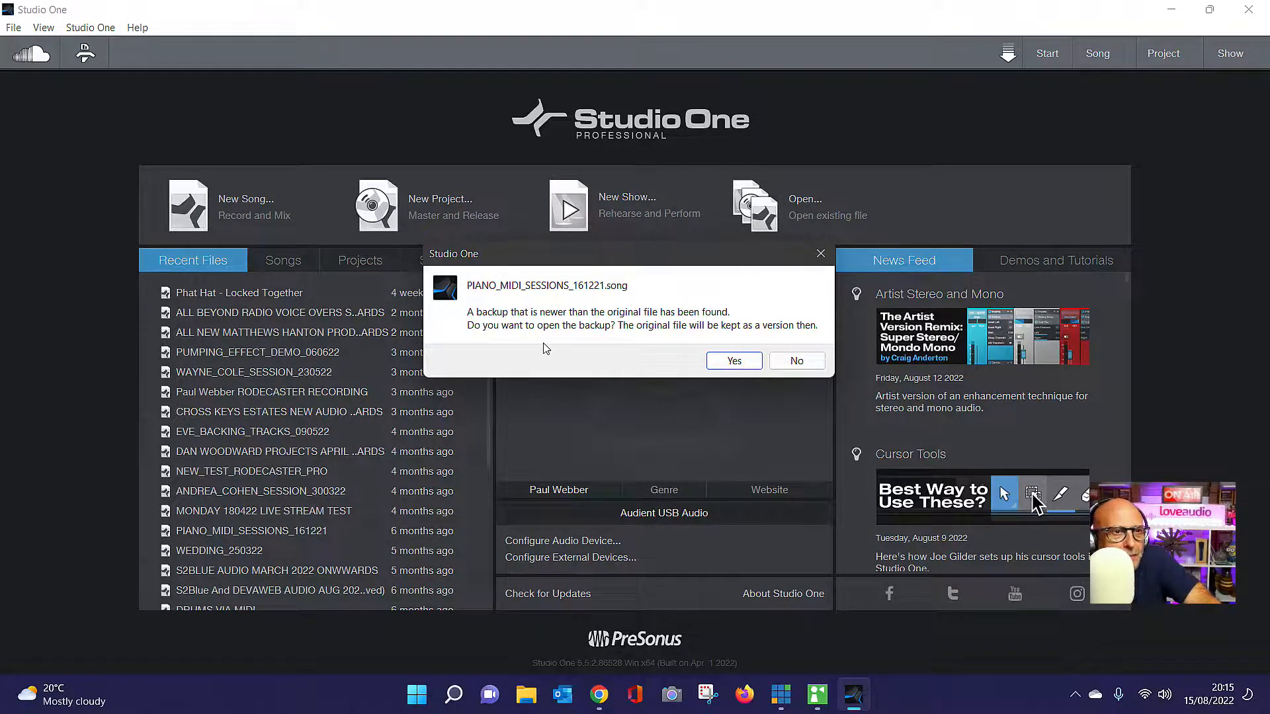
click(721, 364)
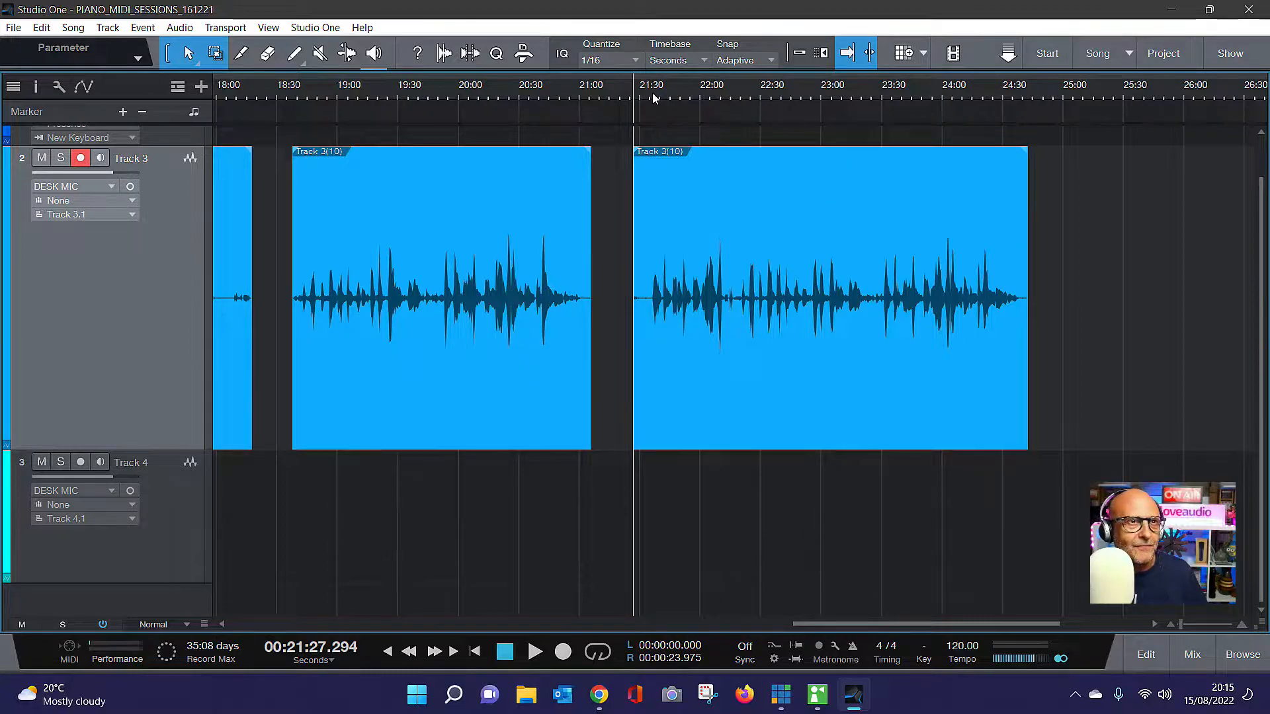
Play the last Track 3 recording in two passes from about 21:27 to 22:04 to check the playback
key(space)
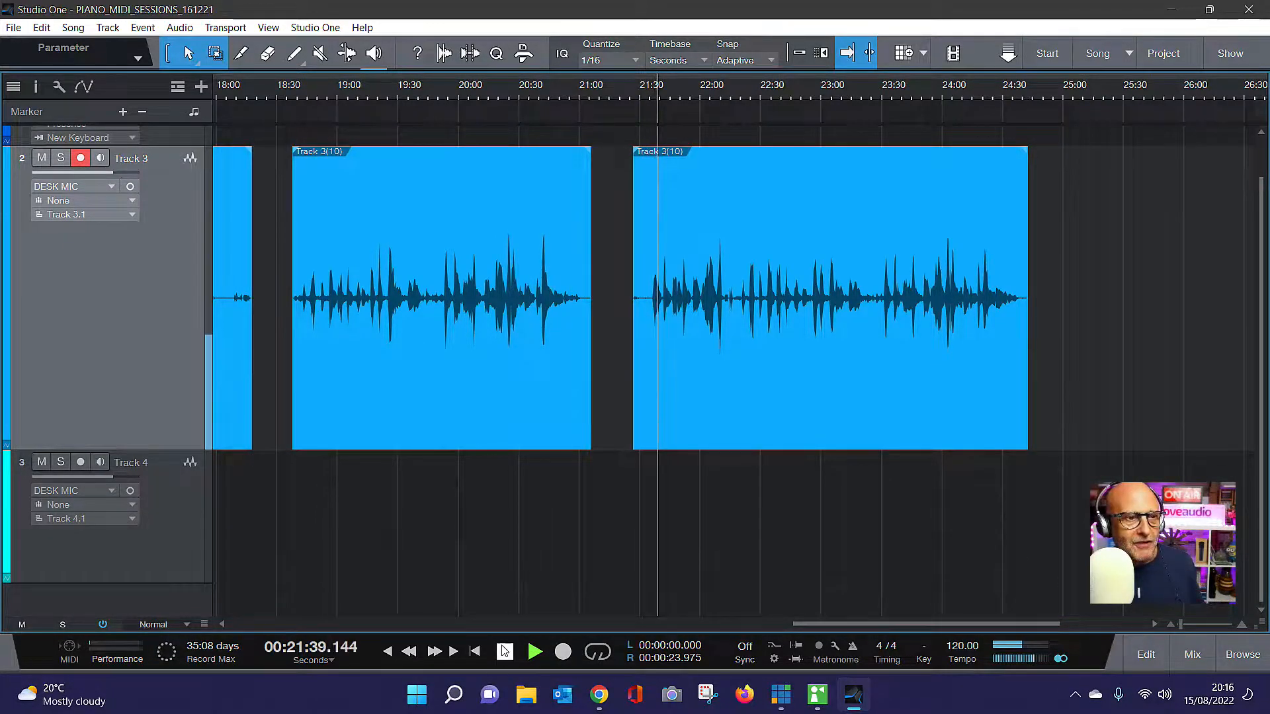
key(space)
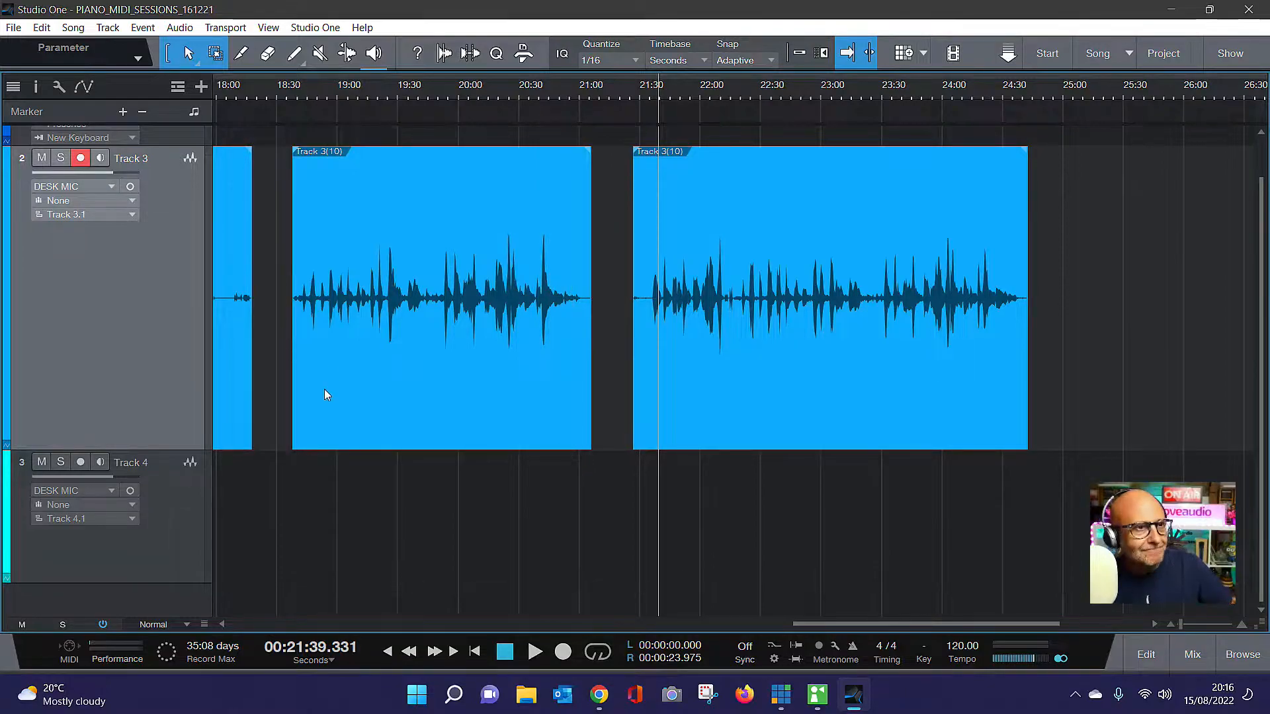
click(533, 660)
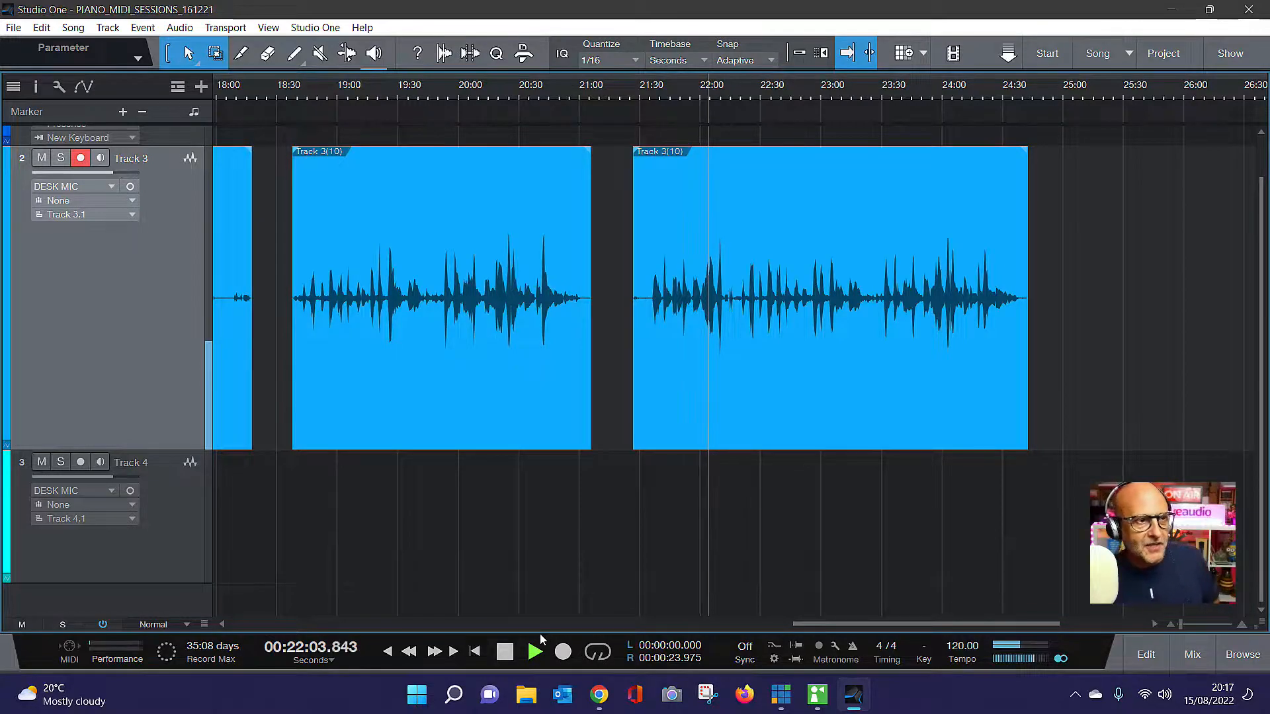
click(504, 651)
Review the song's input channel routing for the Audient USB Audio device in the Audio I/O Setup
click(73, 28)
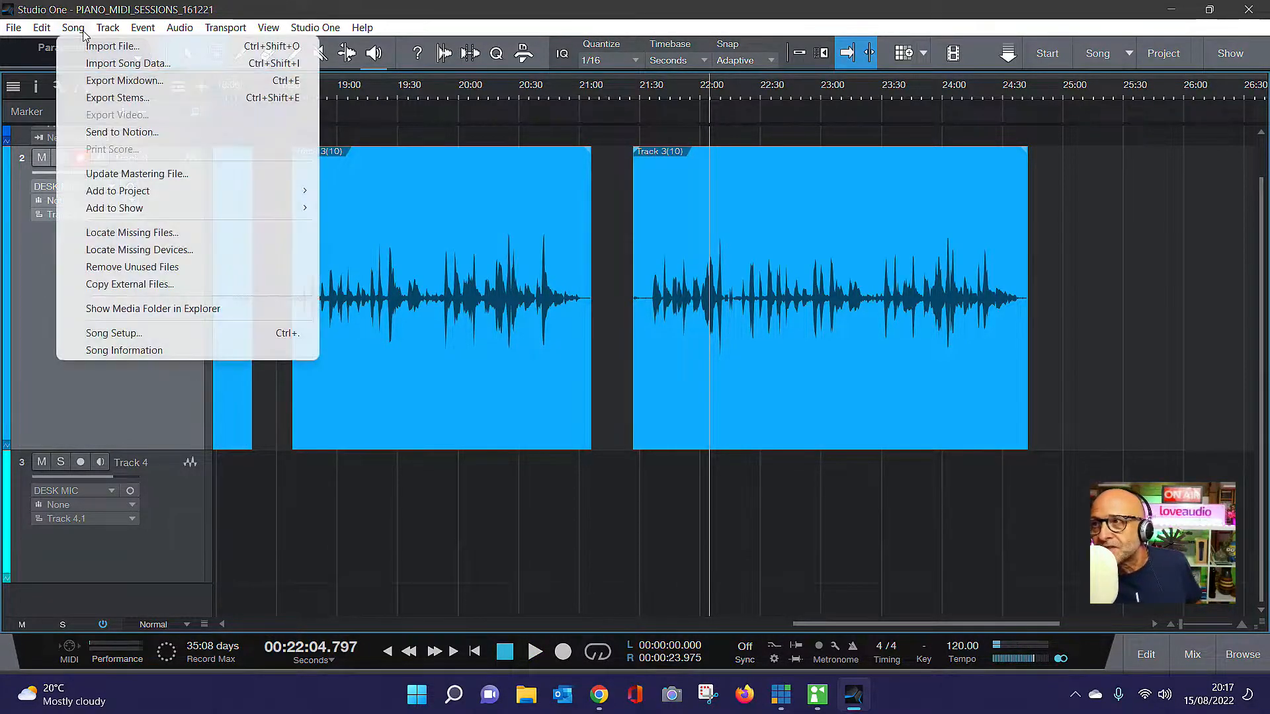
click(144, 336)
click(658, 174)
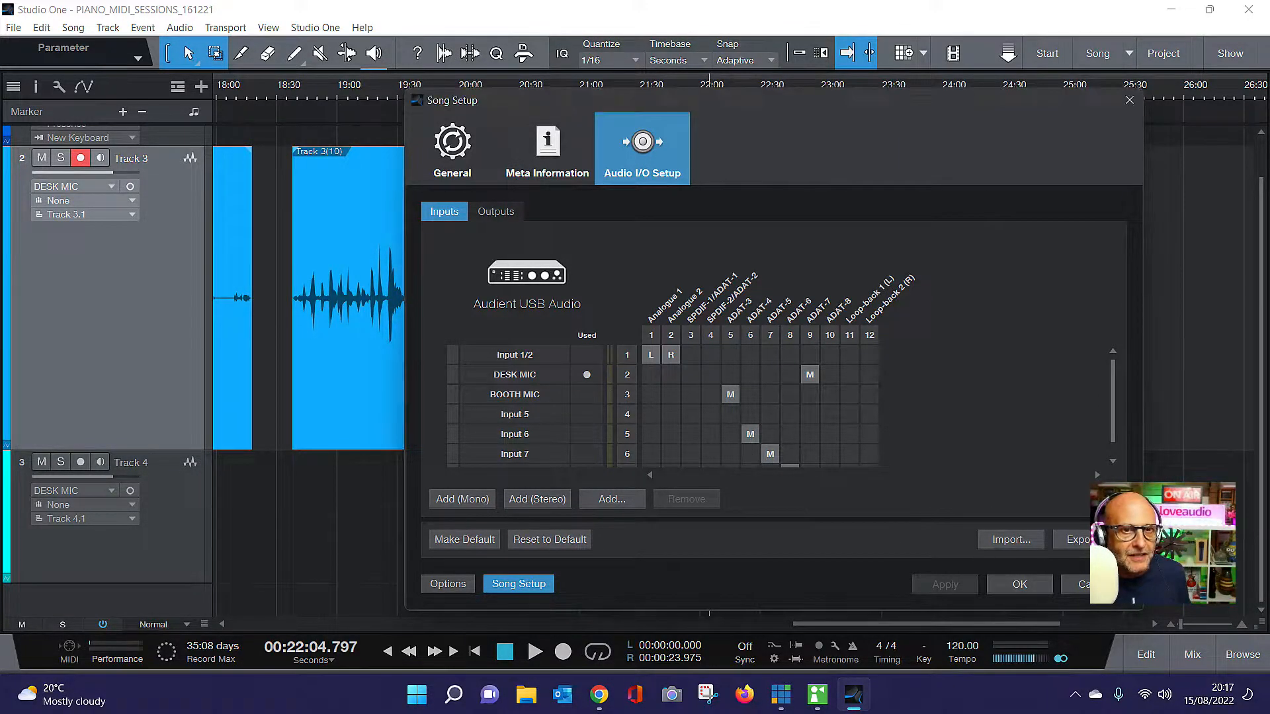
click(1094, 584)
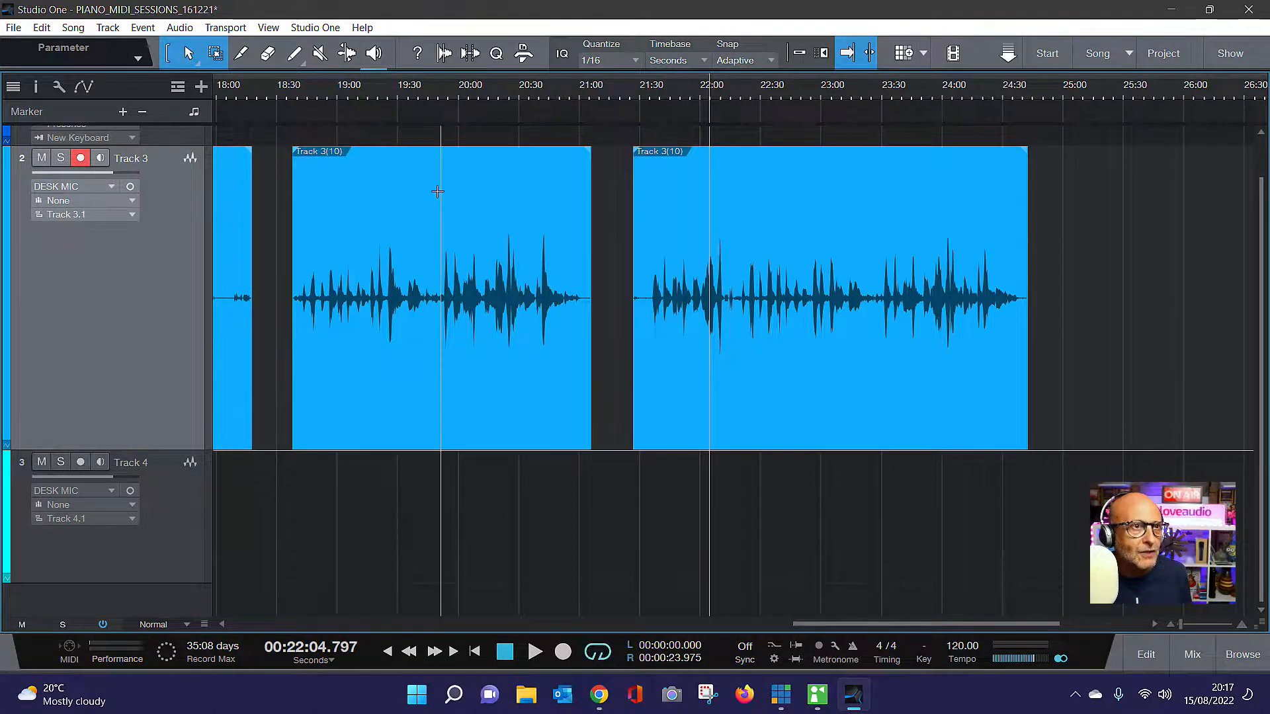
With the Paint tool, draw an empty part on the Presence instrument track from about 21:15 to 24:37
click(294, 54)
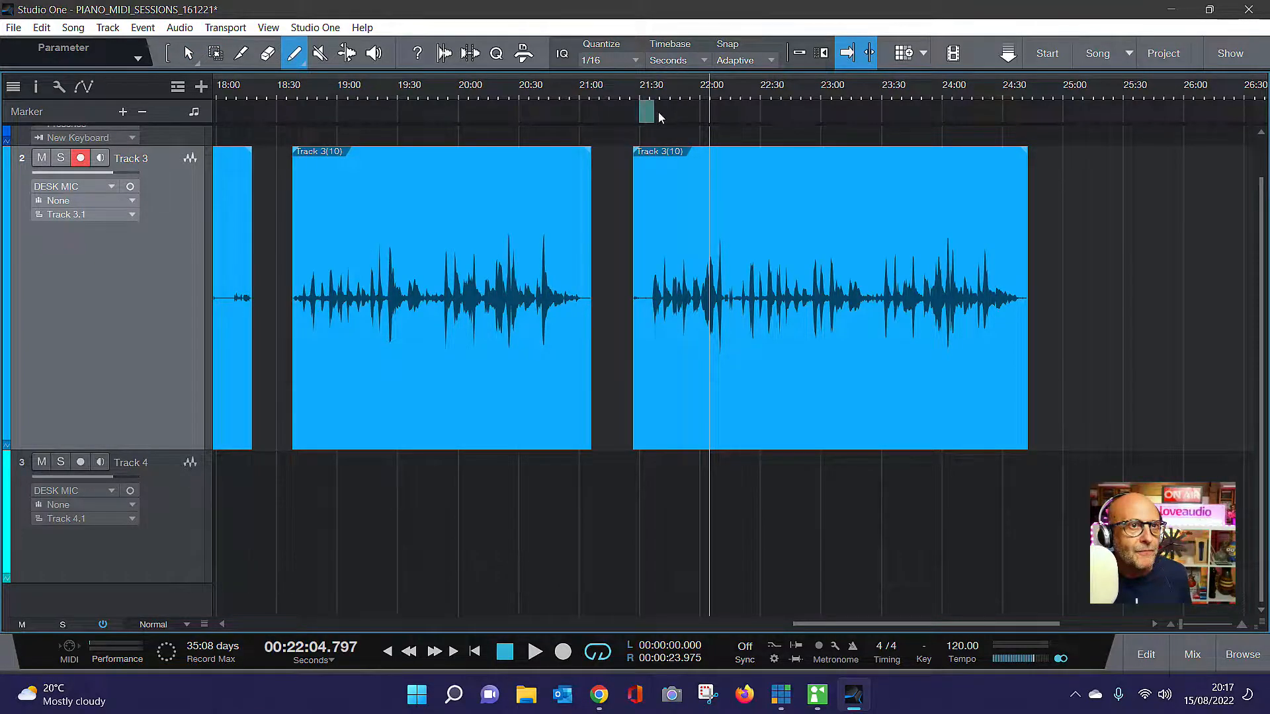
drag(658, 115, 1017, 120)
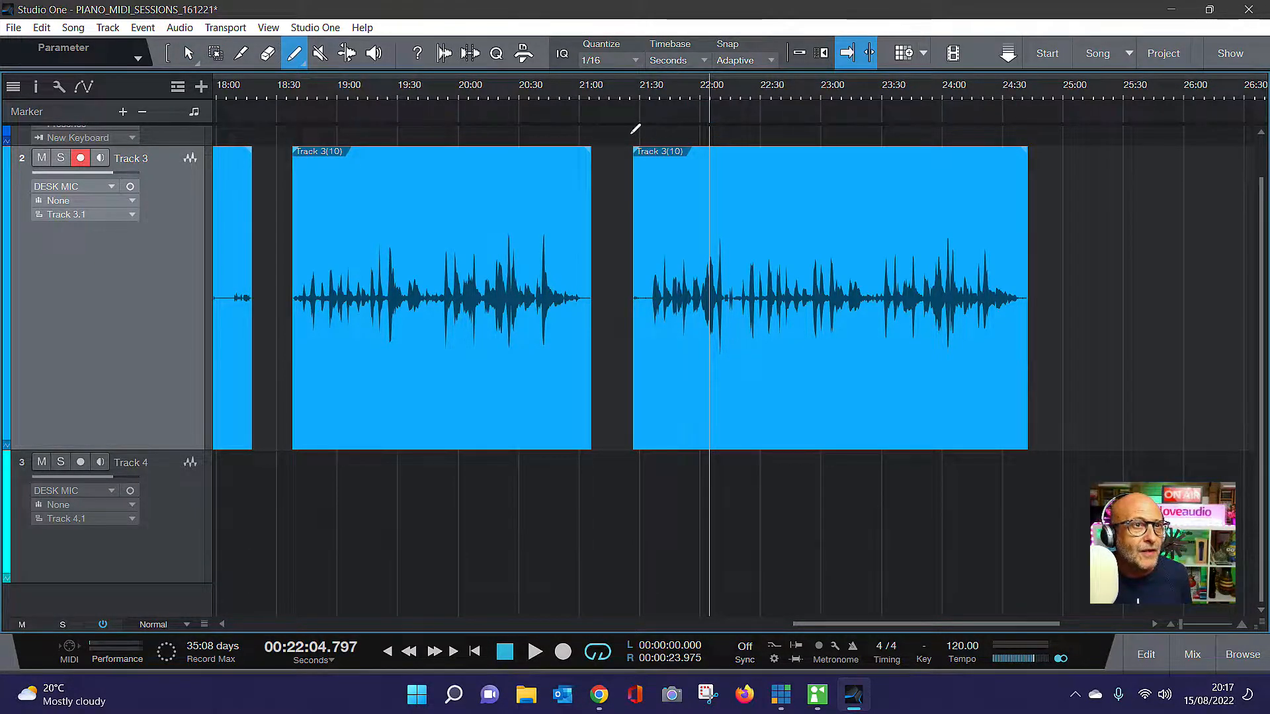
mouse_move(635, 128)
mouse_down()
mouse_move(1012, 135)
mouse_move(1031, 121)
mouse_up()
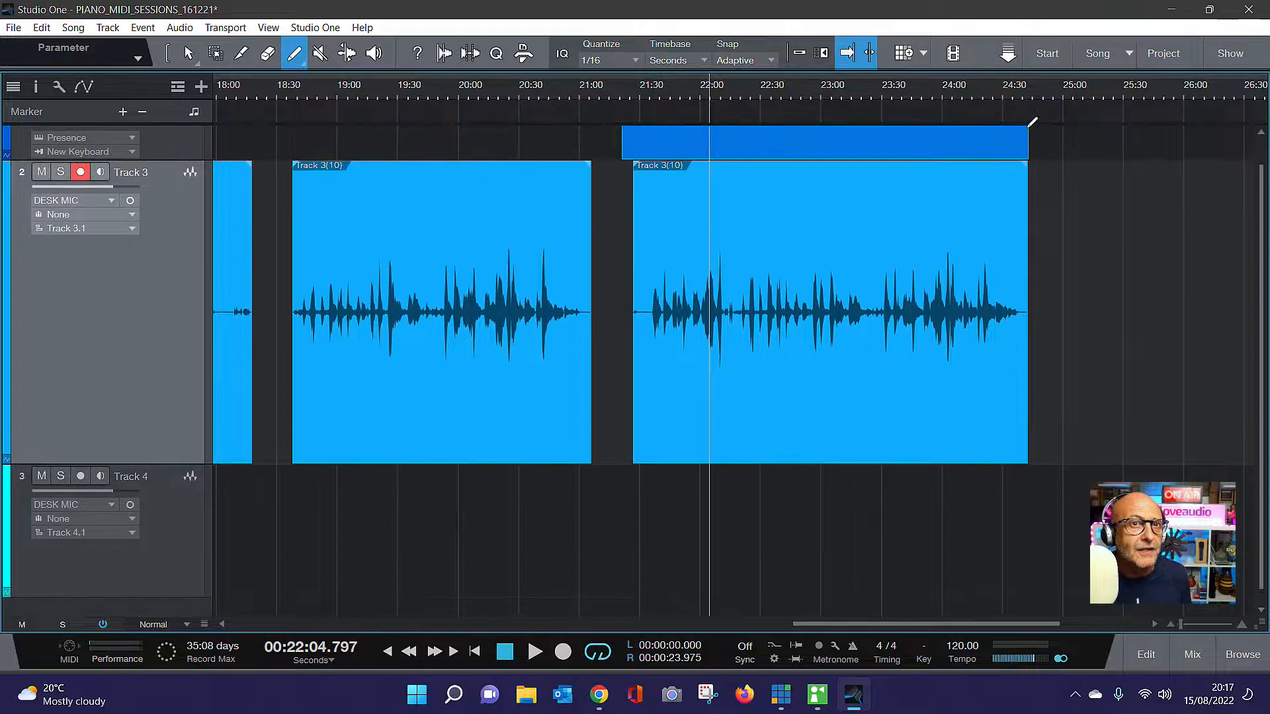
Set the loop range over the last Track 3 recording from about 21:32 to 24:35 and start playback
drag(631, 92, 584, 93)
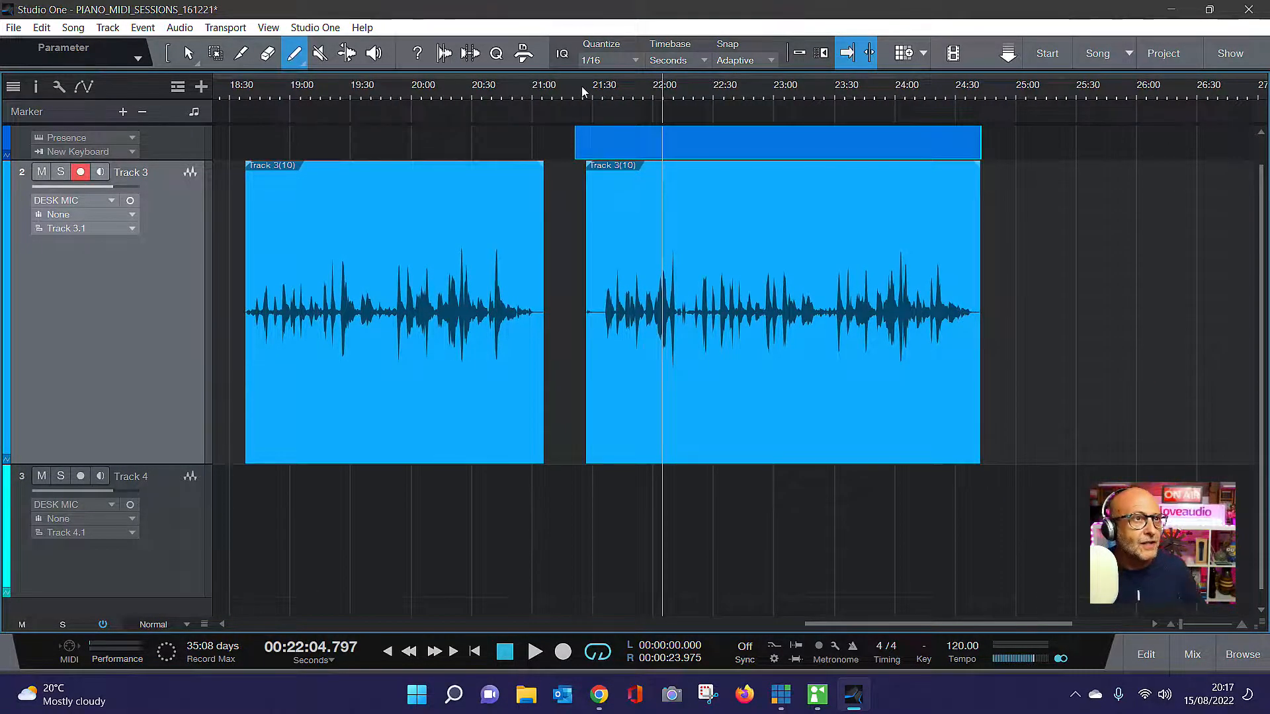
drag(614, 74, 962, 99)
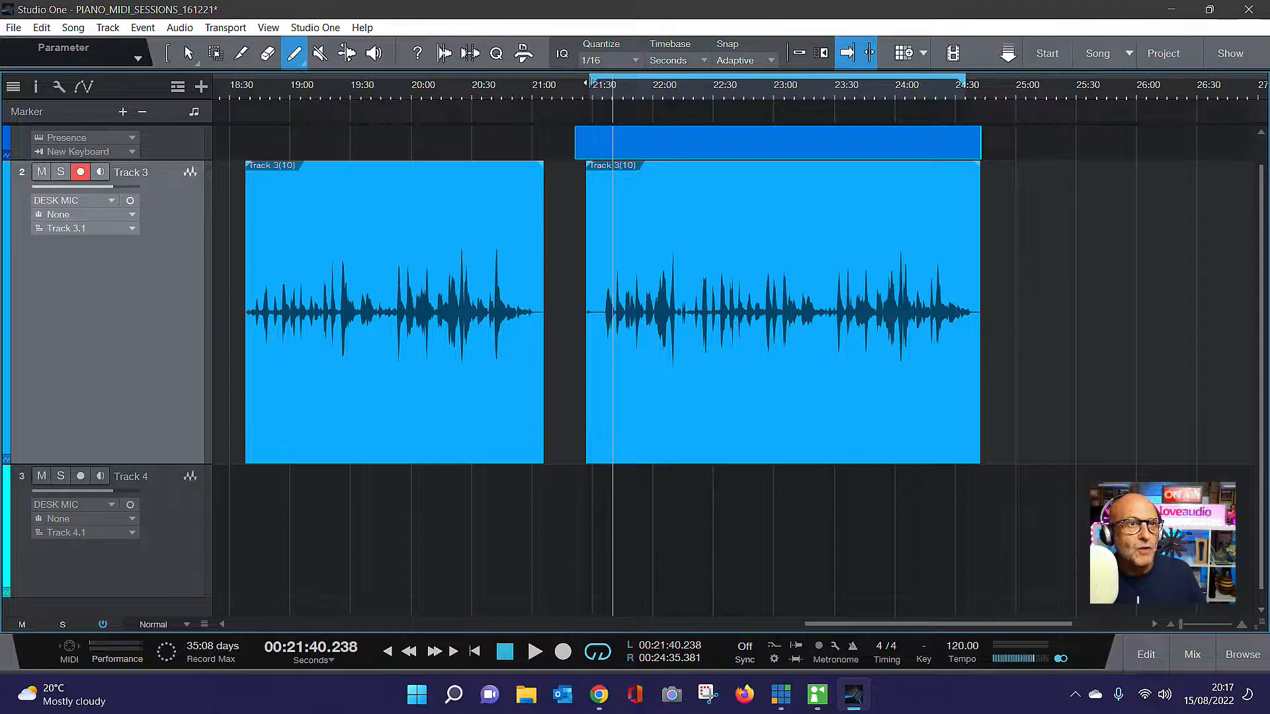
drag(586, 82, 598, 84)
click(535, 652)
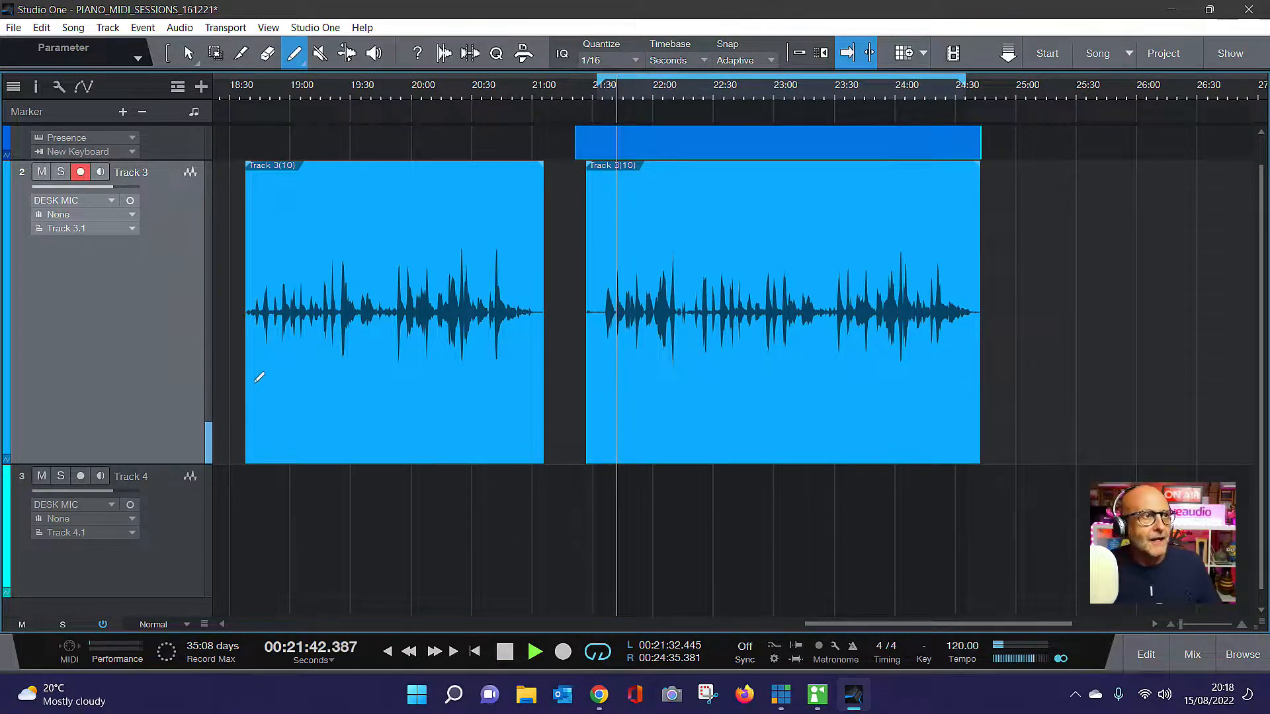
Disarm Track 3 for recording and check the Track 3 and Main output levels in the mixer
click(80, 174)
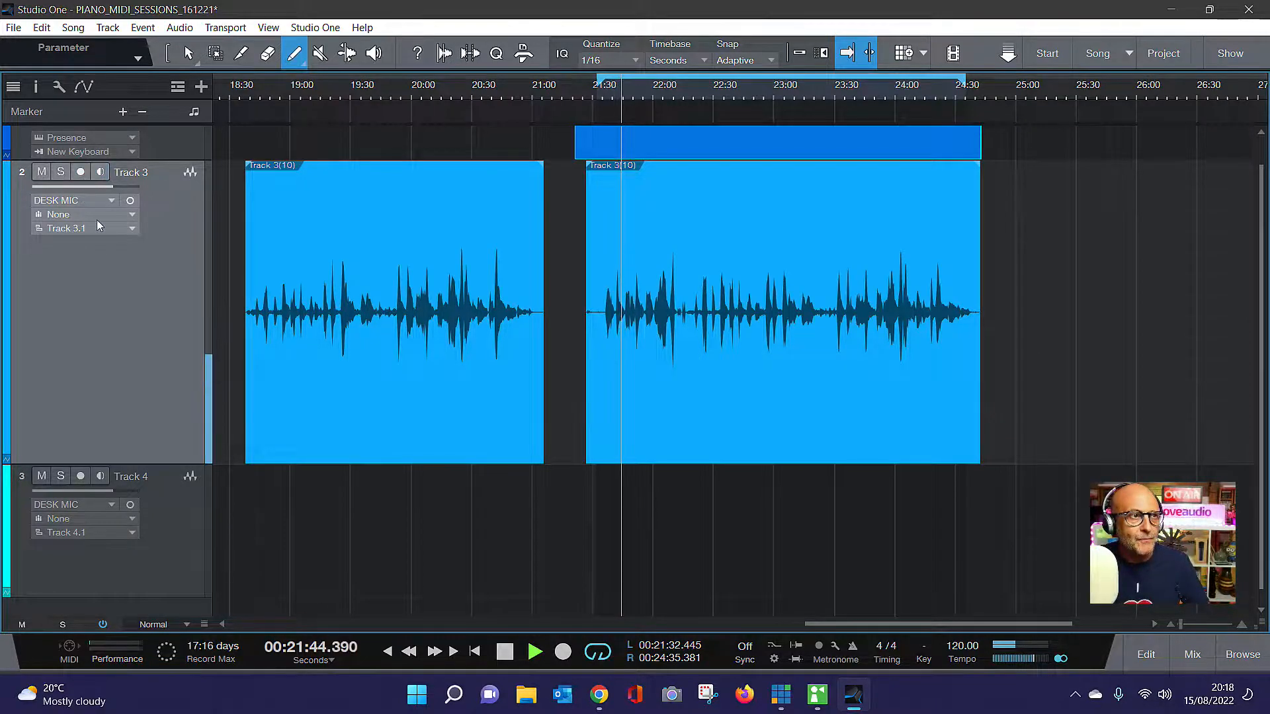
click(1193, 654)
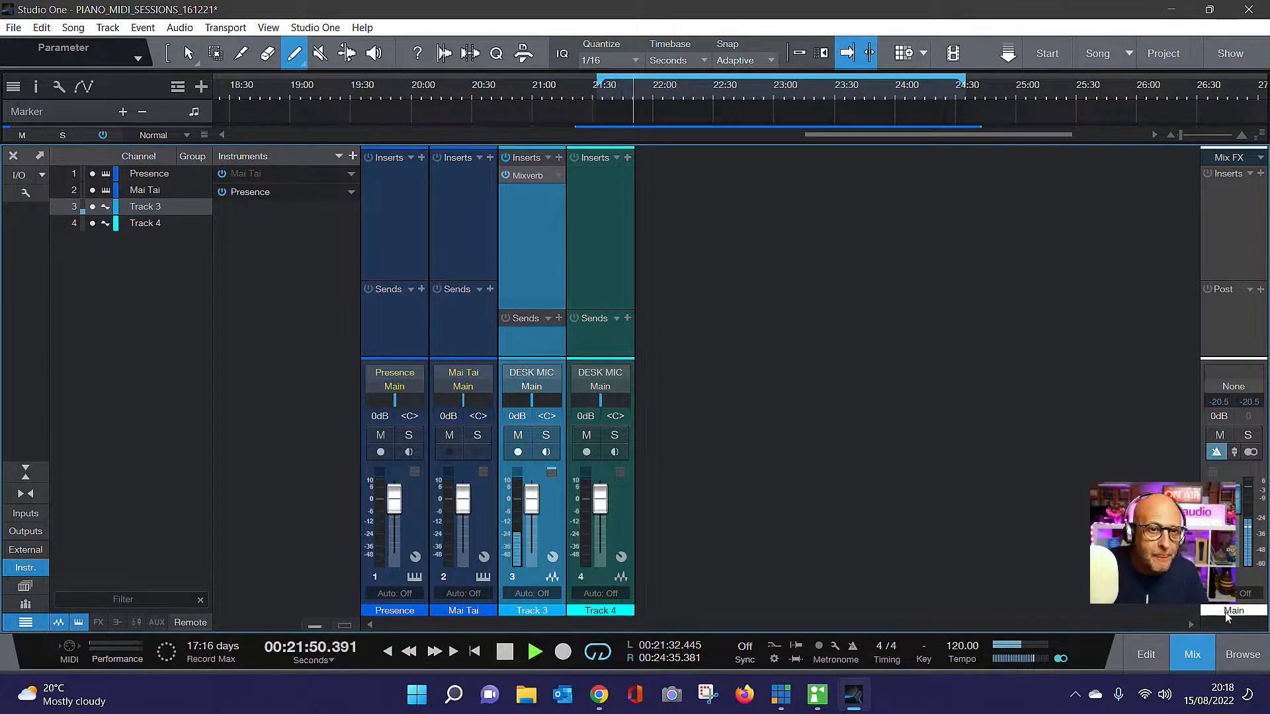
click(1197, 653)
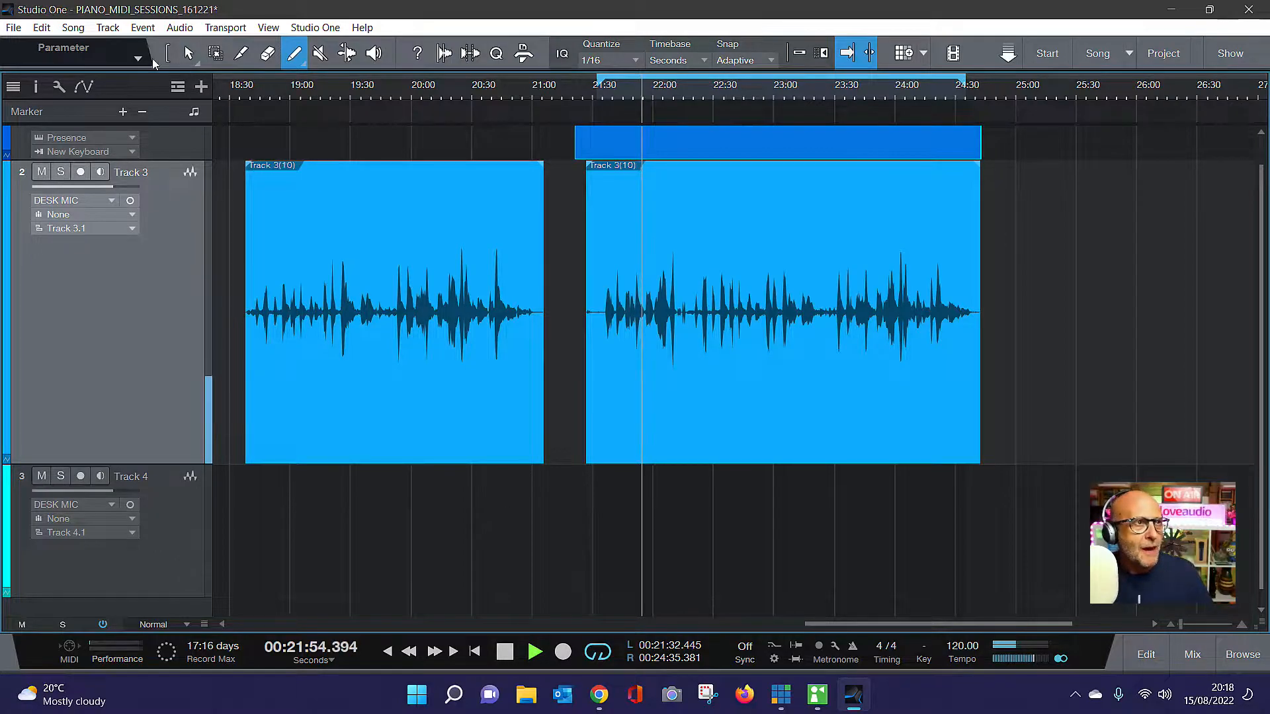
Route the song's Main output to Analogue 1 and 2 of the Audient USB Audio device, then stop playback
click(72, 27)
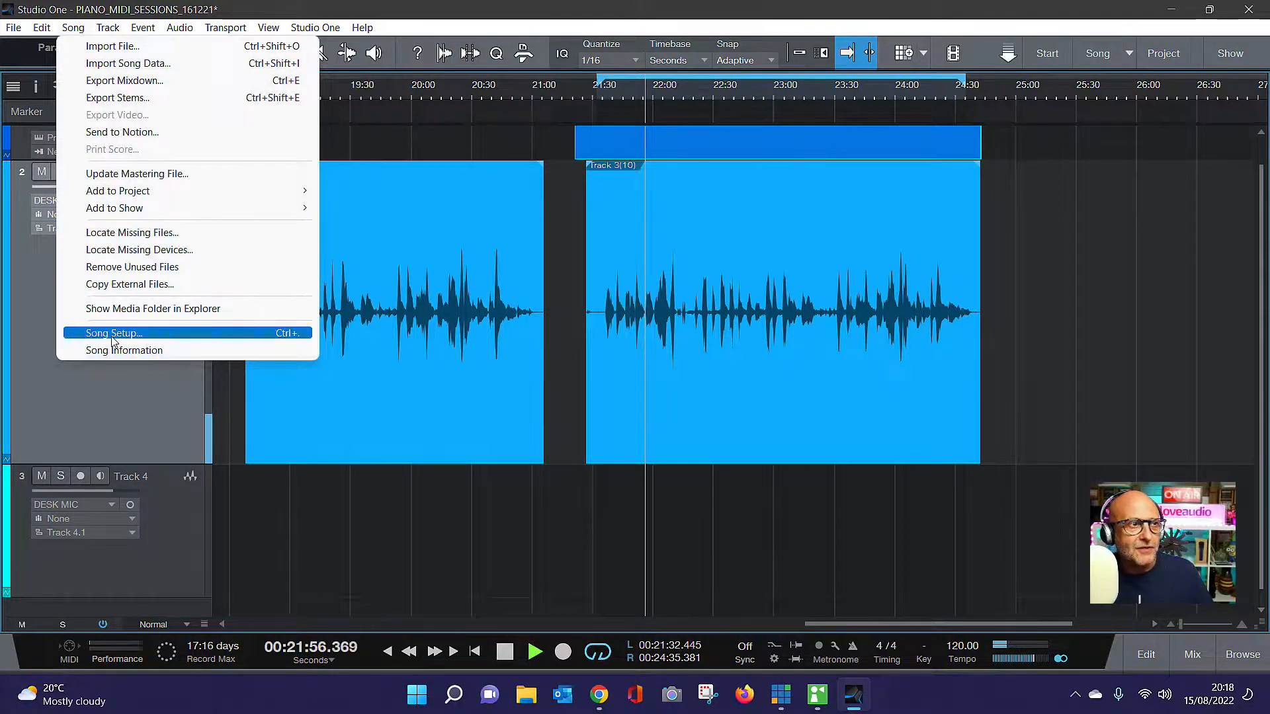
click(113, 334)
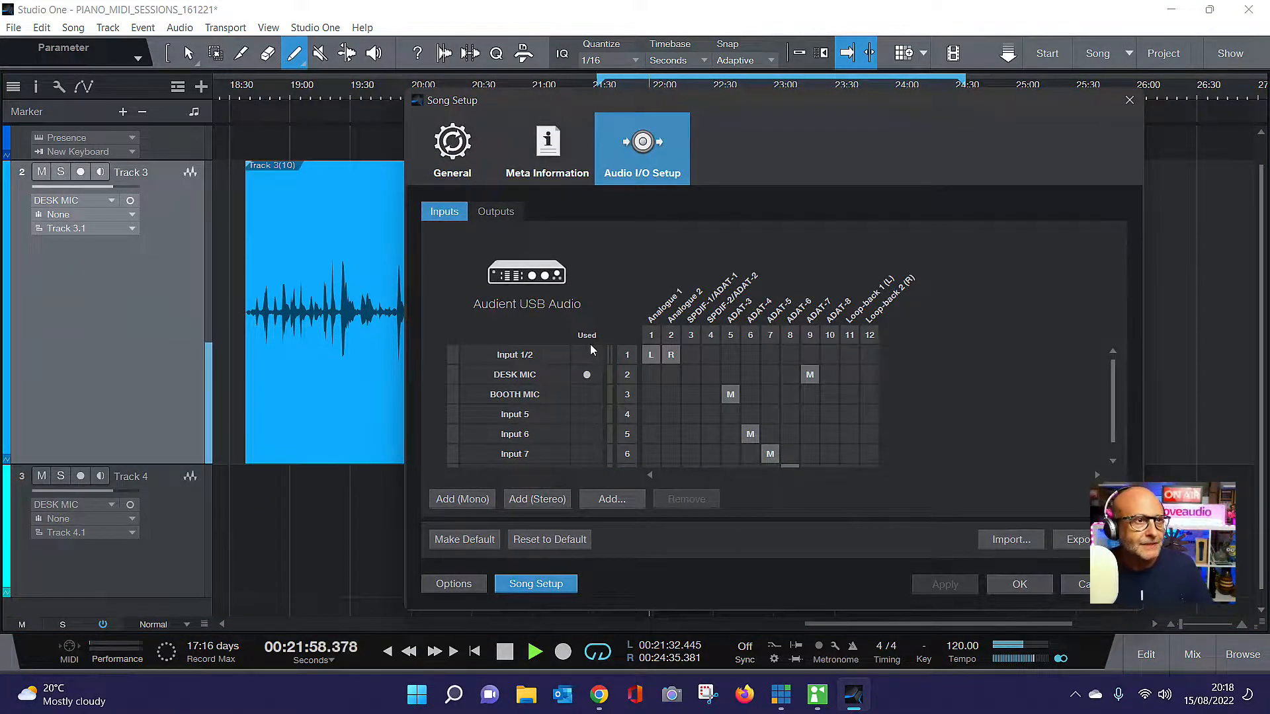
click(496, 212)
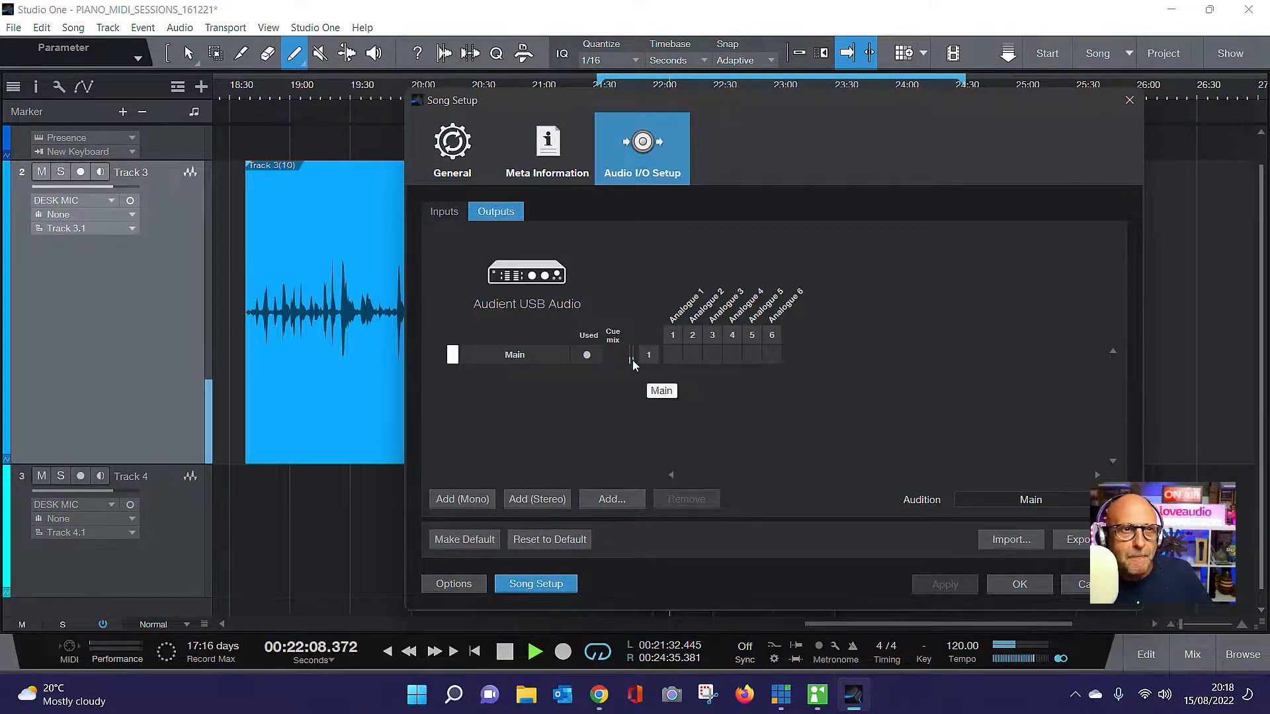
click(673, 359)
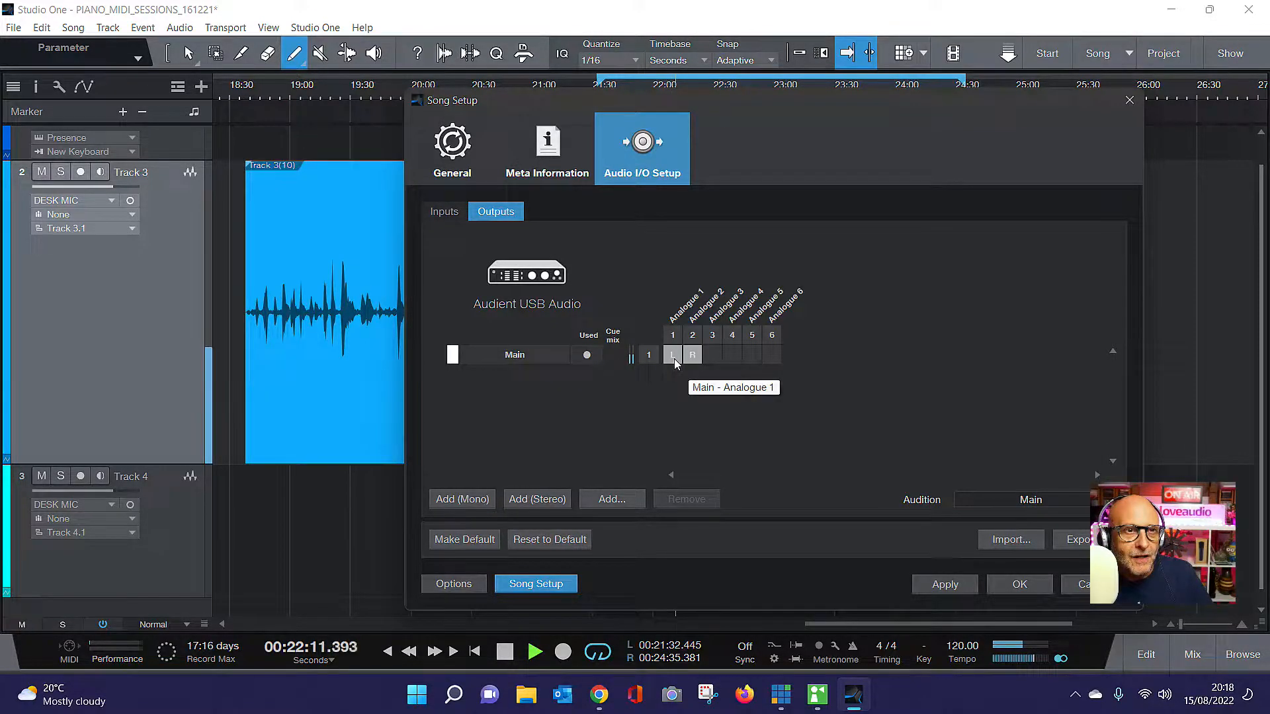
click(946, 586)
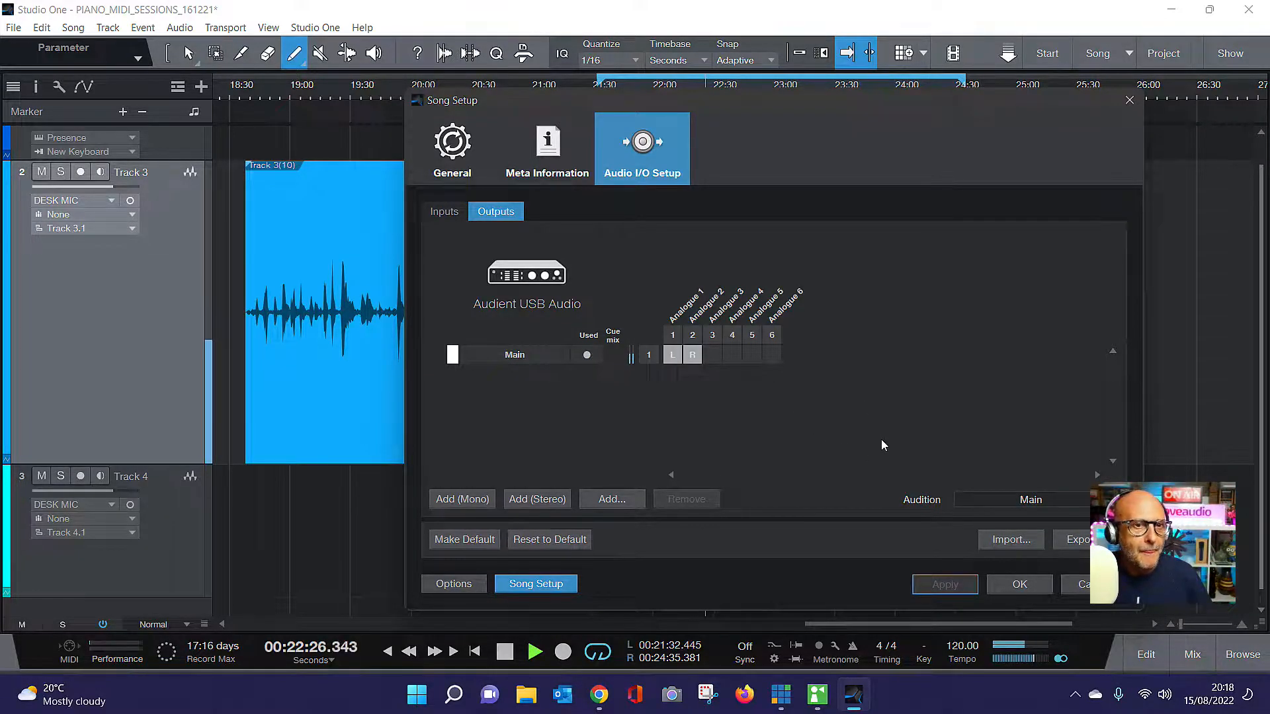
click(1019, 584)
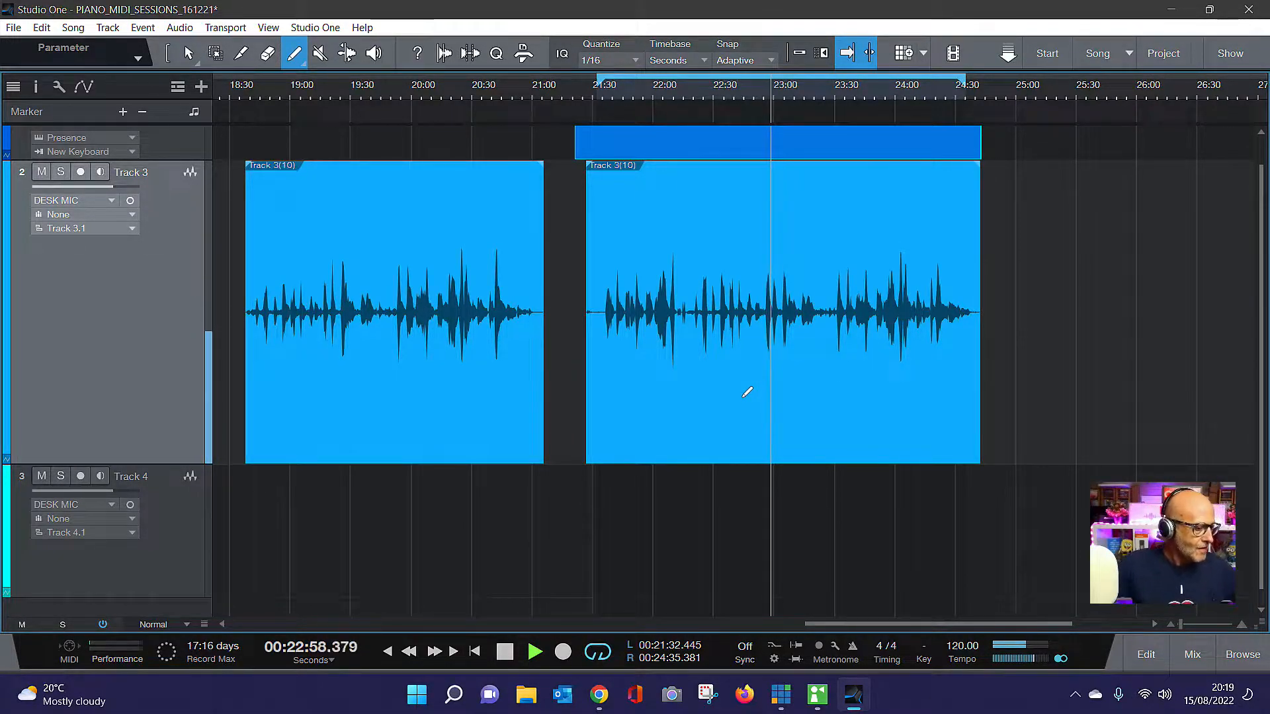
click(503, 653)
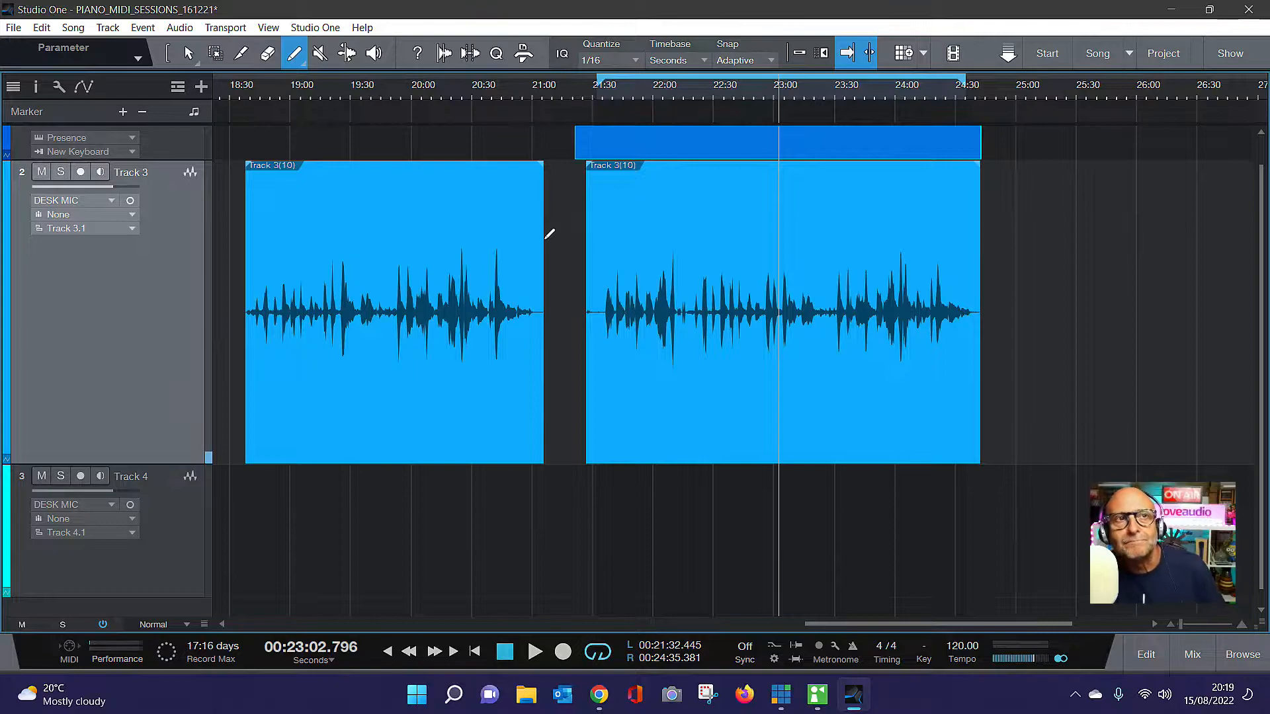
Save the PIANO_MIDI_SESSIONS_161221 song and close it
click(13, 27)
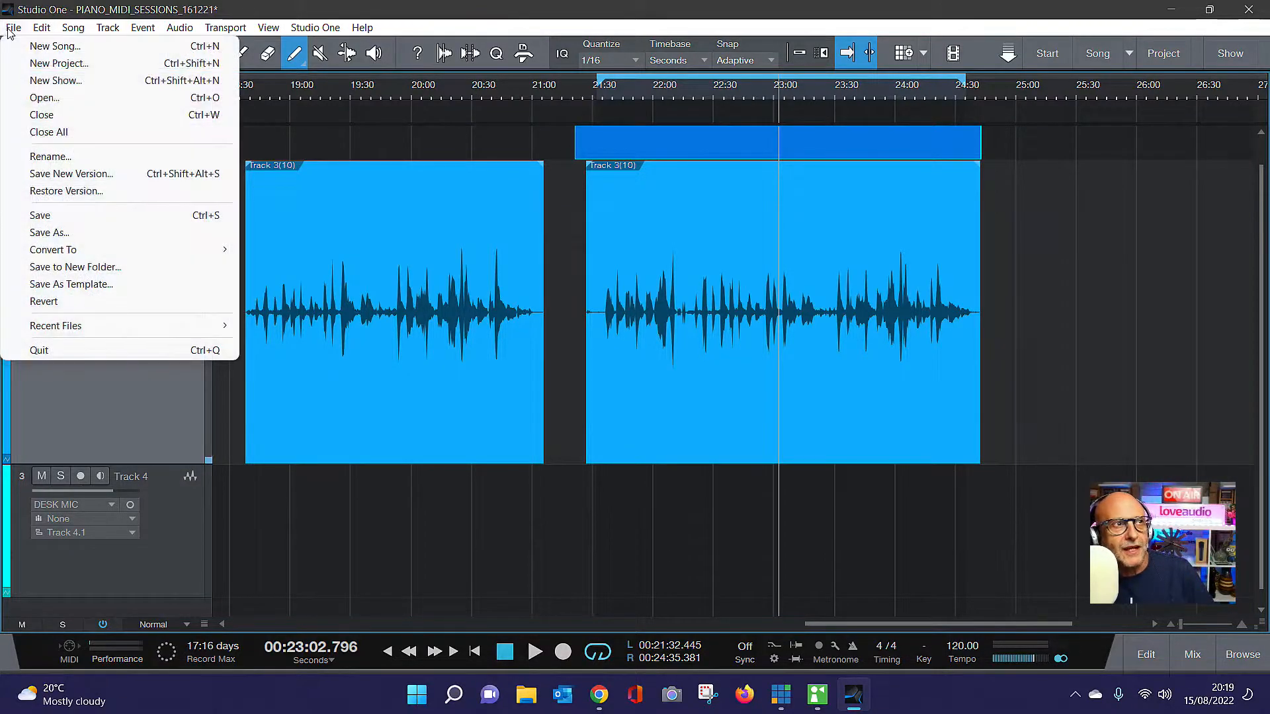
click(76, 217)
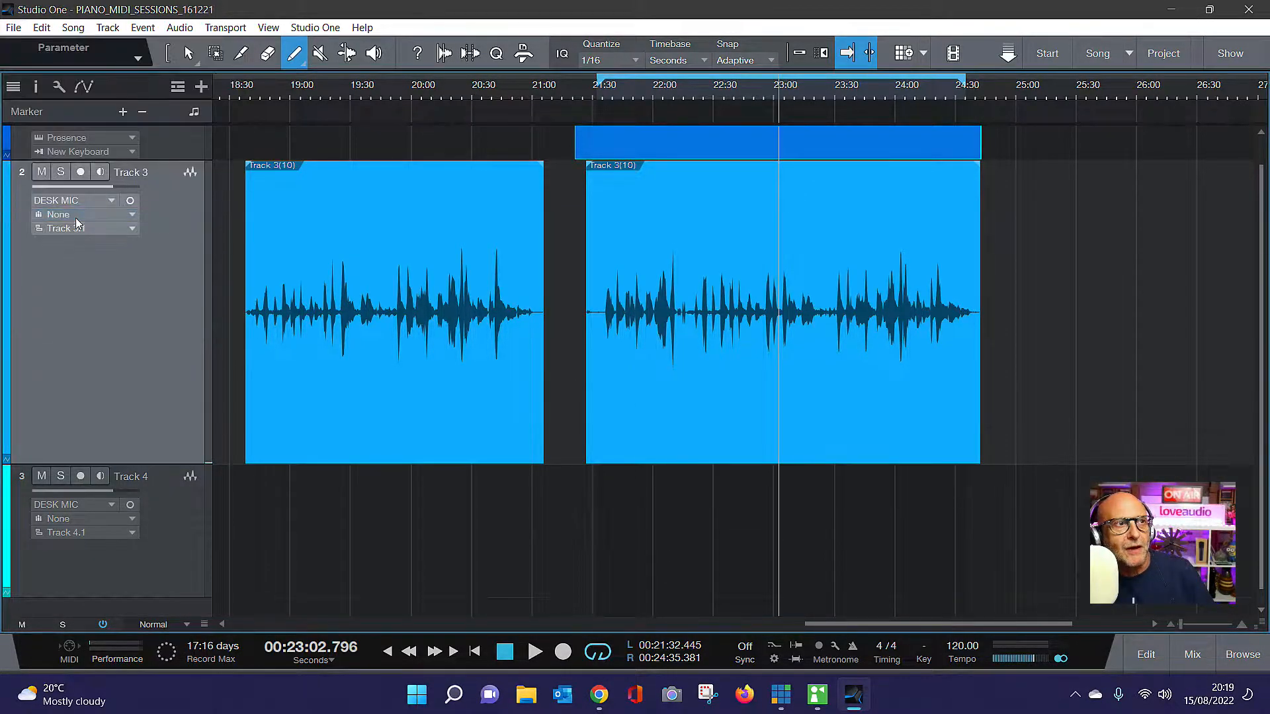
click(14, 28)
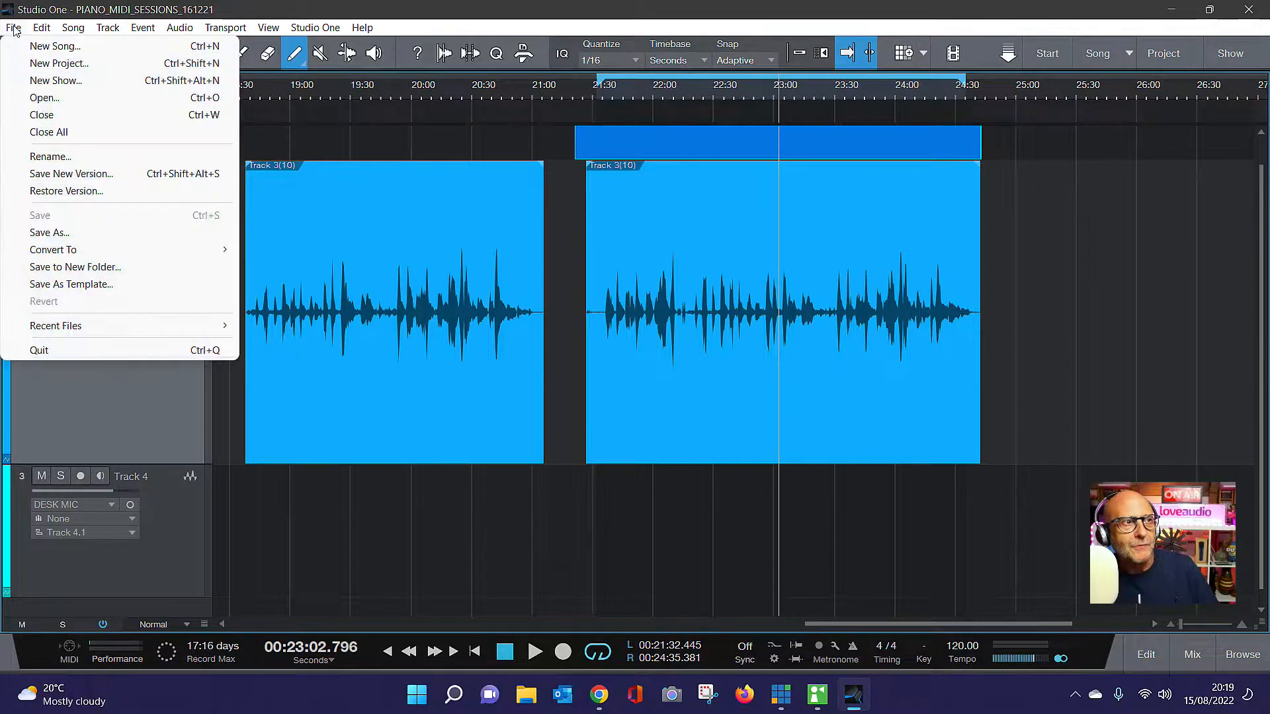
click(47, 116)
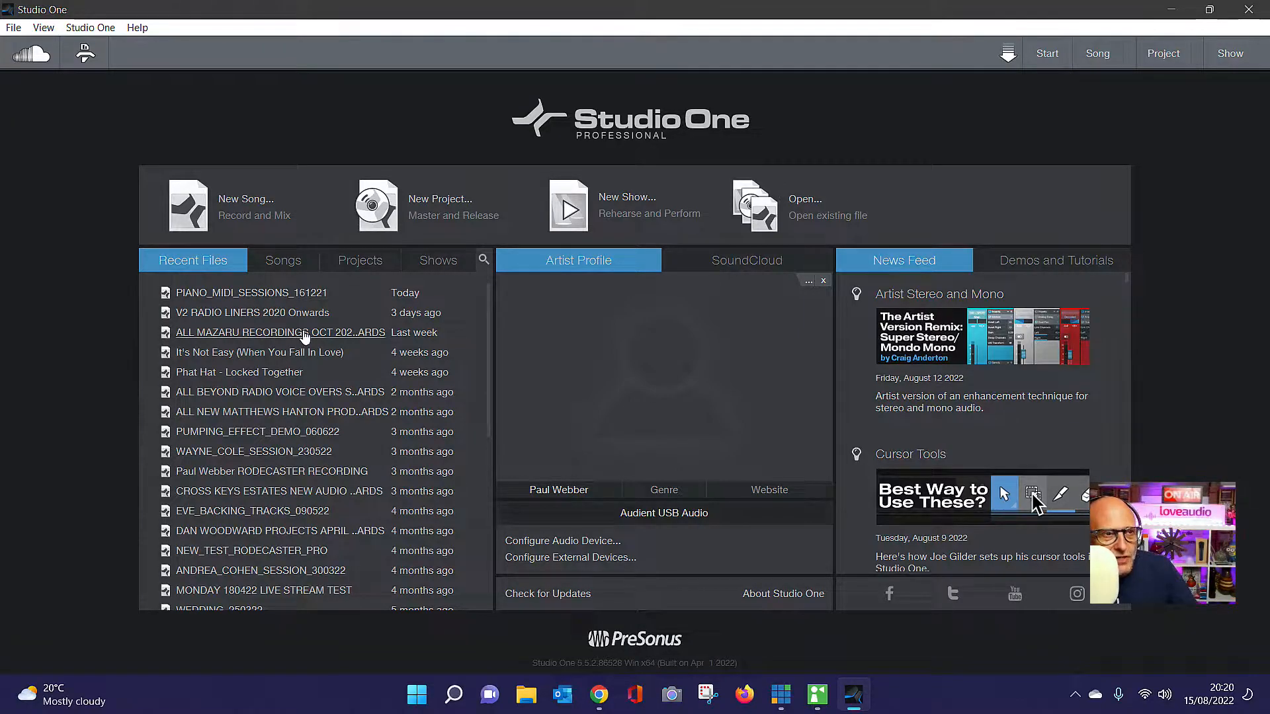
Open the recent song It's Not Easy (When You Fall In Love) and play it from about bar 45
click(243, 355)
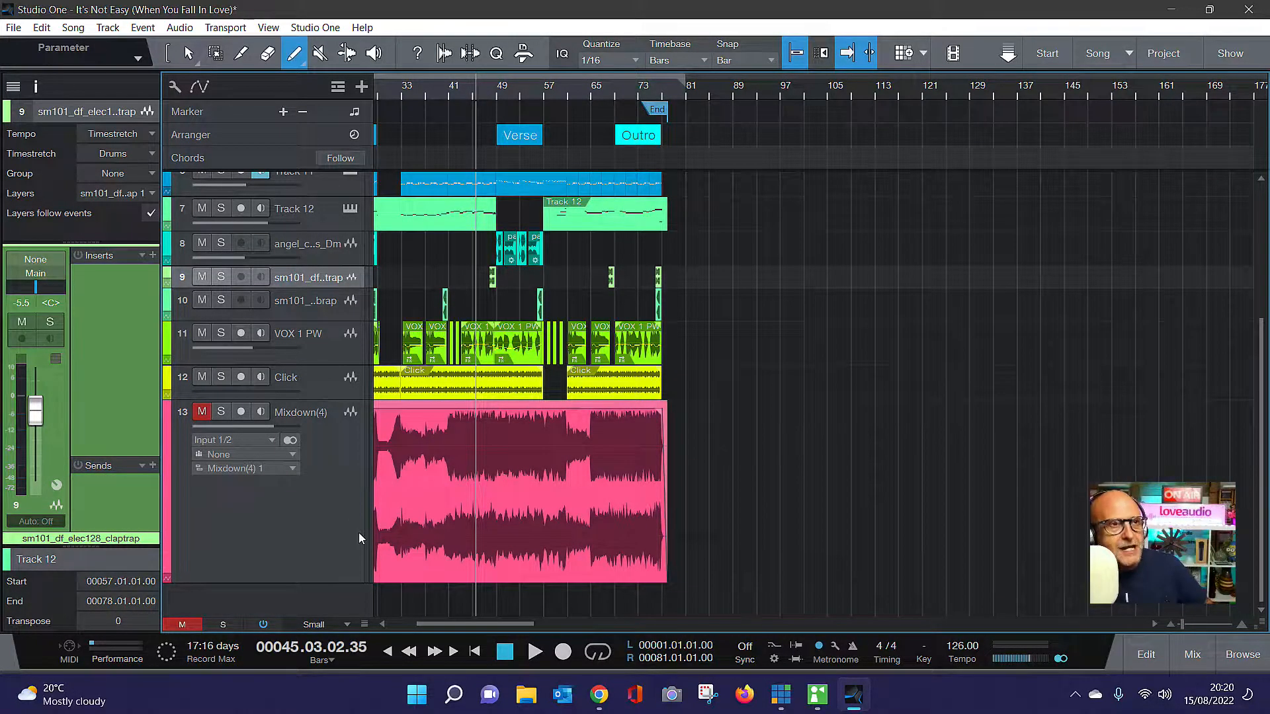
key(space)
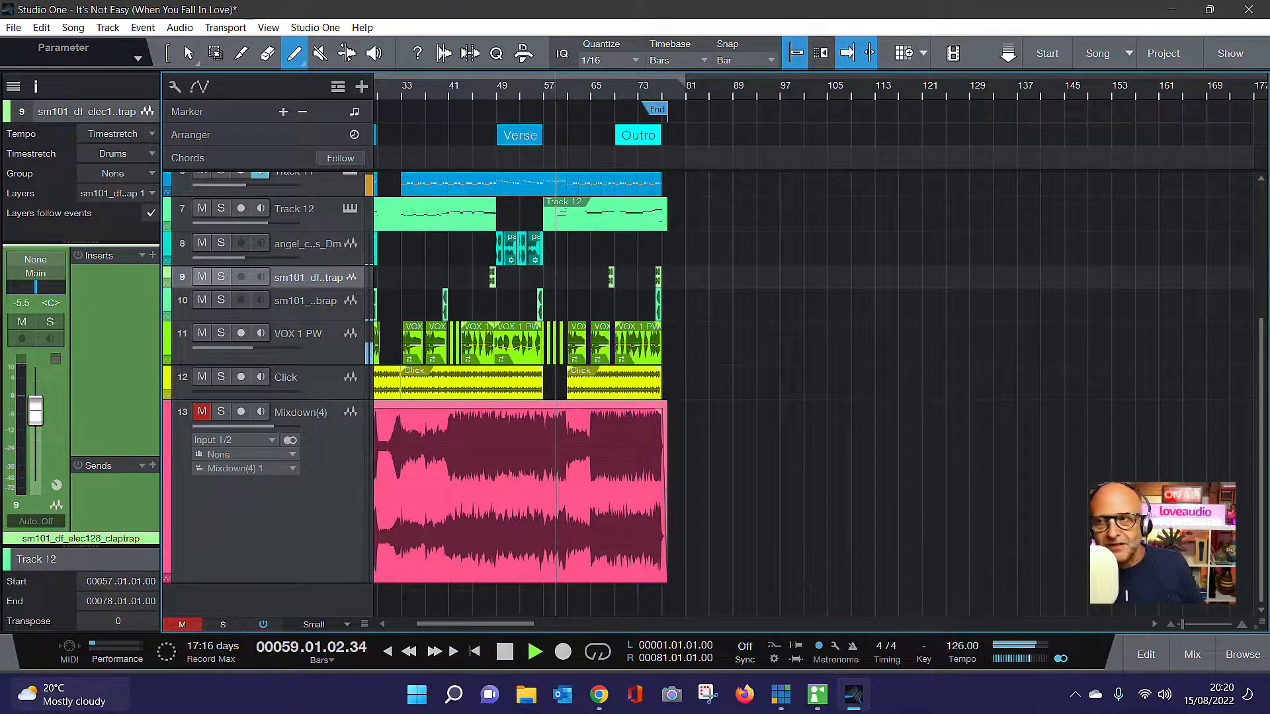
mouse_move(25, 698)
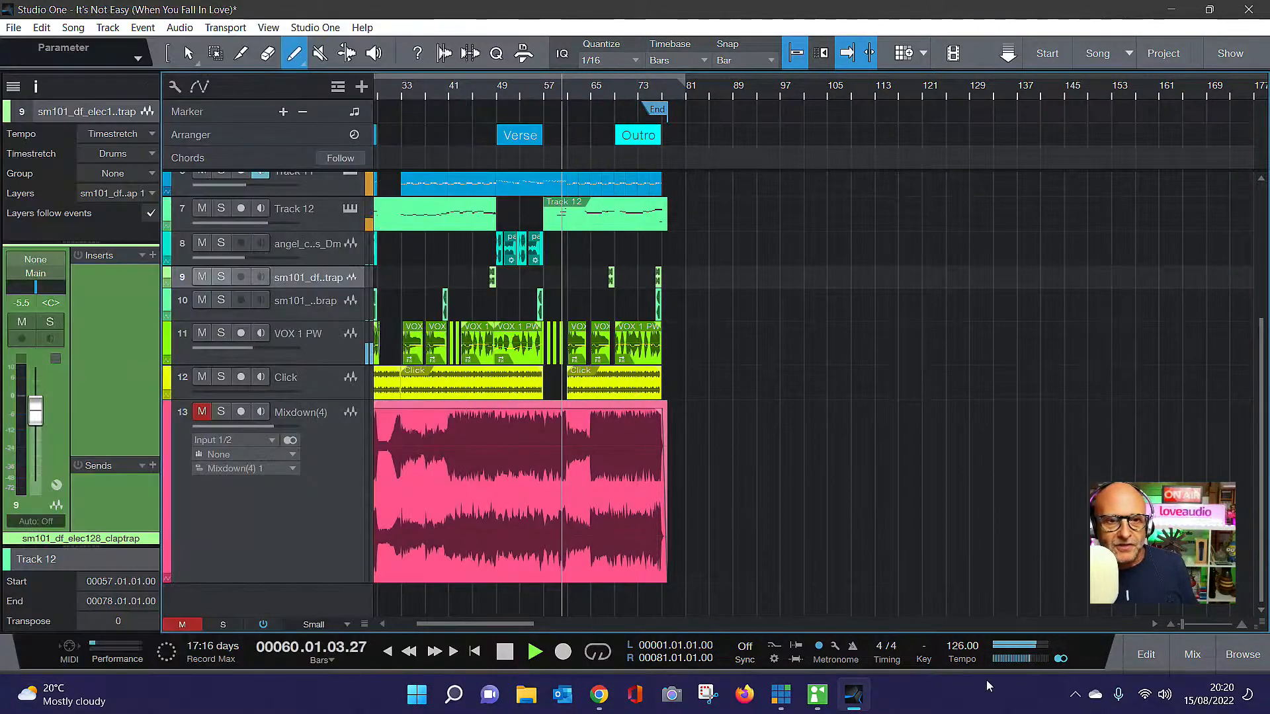
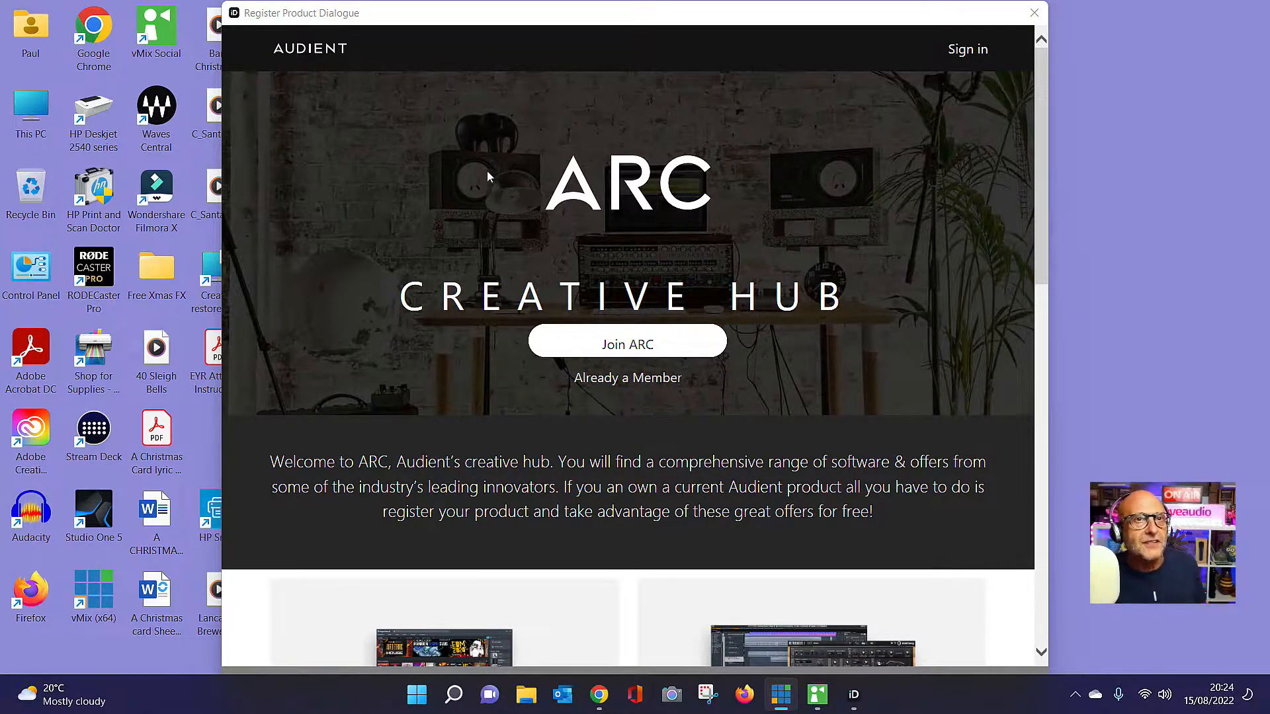
Close the Audient product registration window, start Studio One and have it retry the Audient USB Audio device
click(1034, 13)
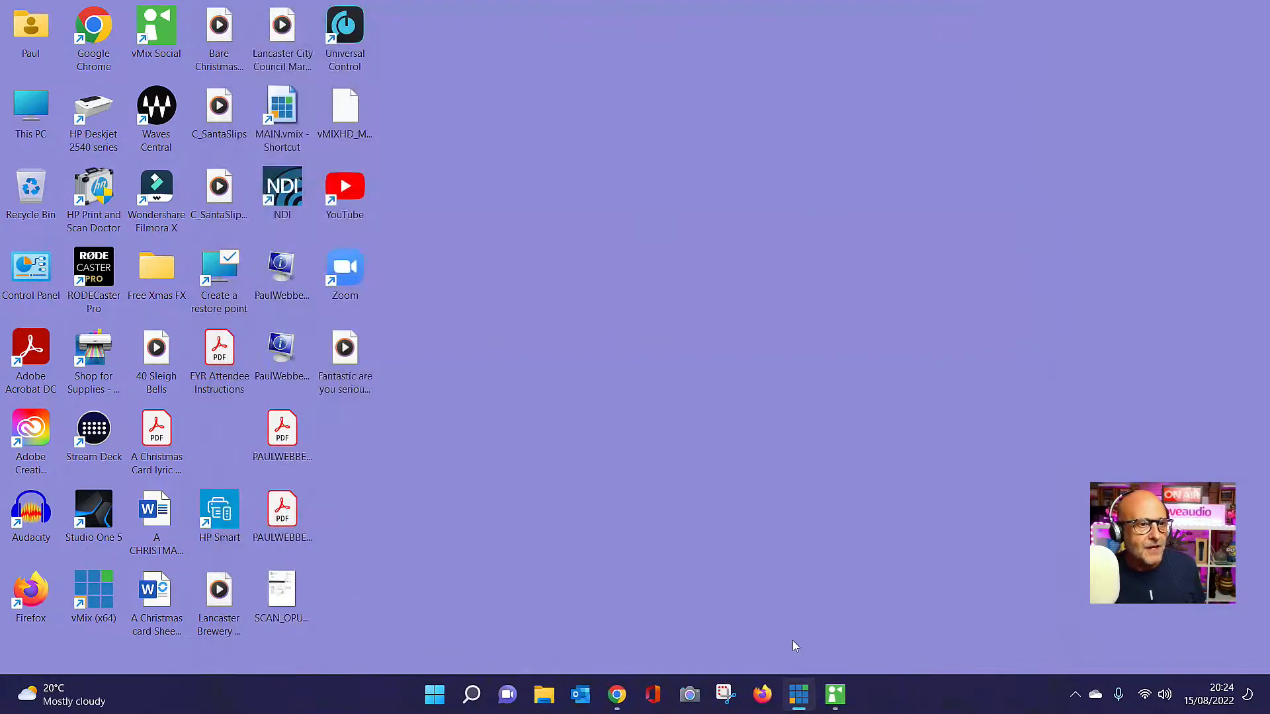
click(93, 515)
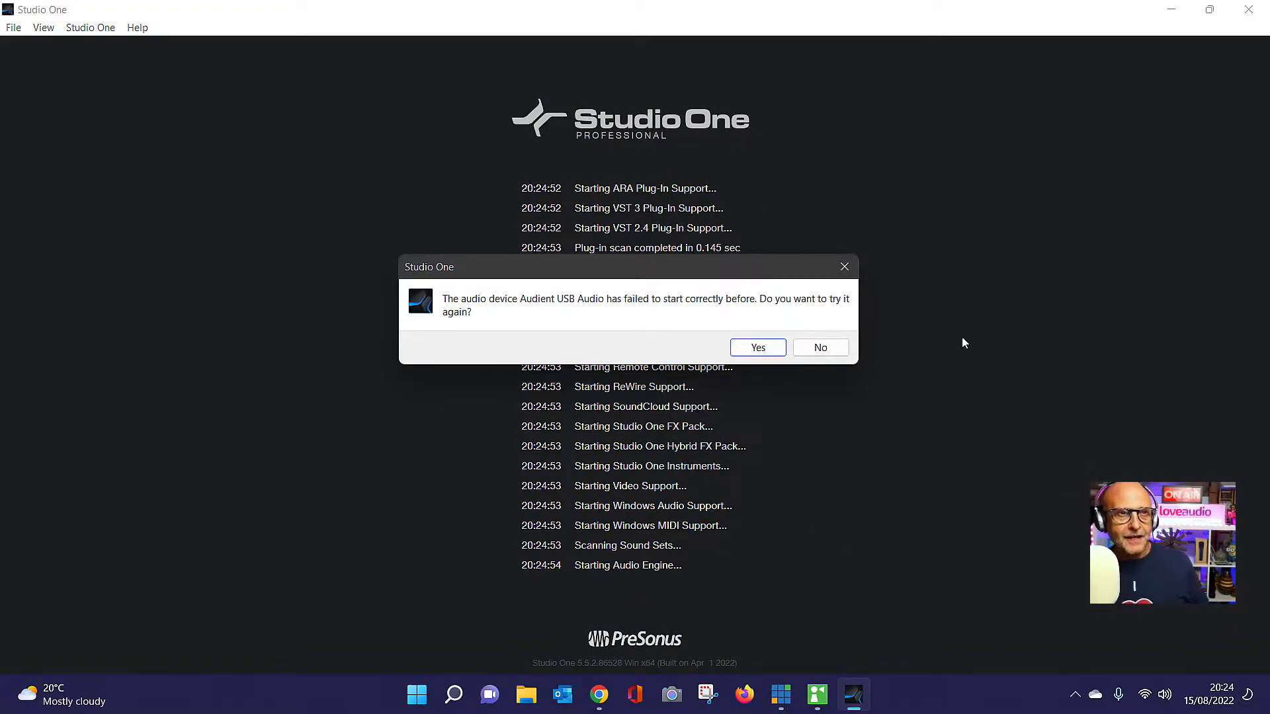
click(756, 348)
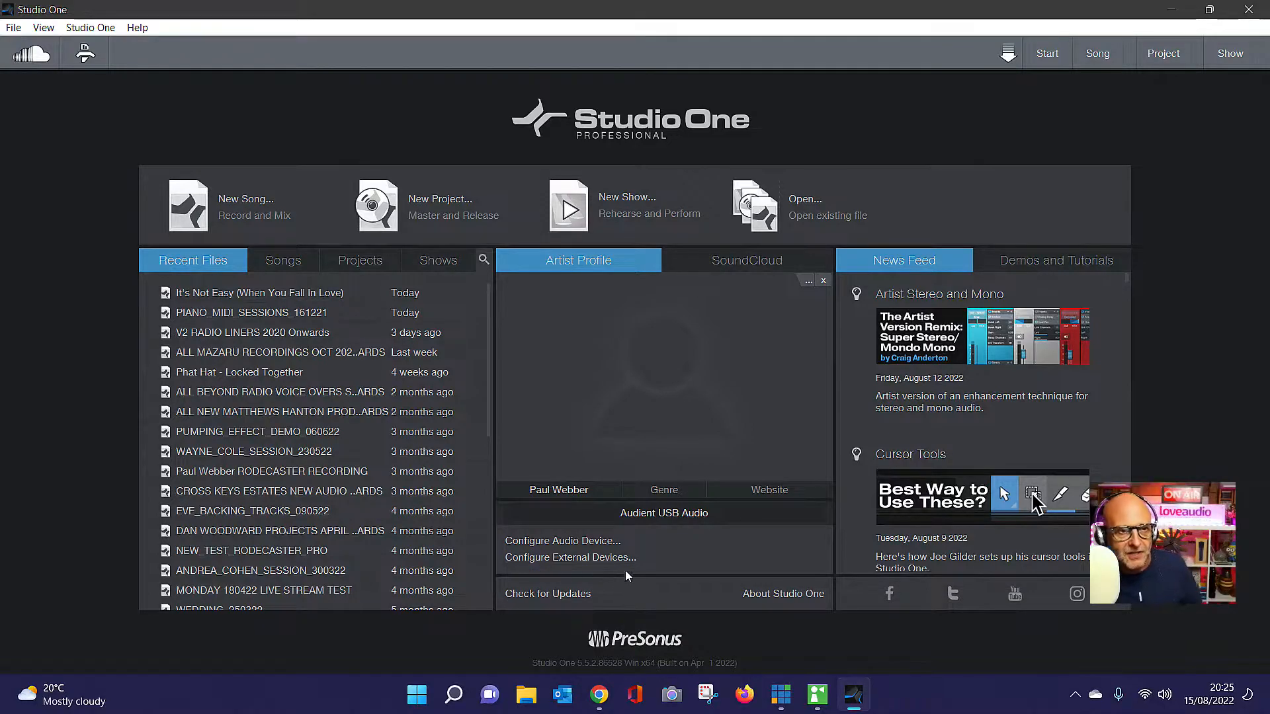
Reopen the recent song It's Not Easy (When You Fall In Love) and check its input routing in the Audio I/O Setup
click(225, 293)
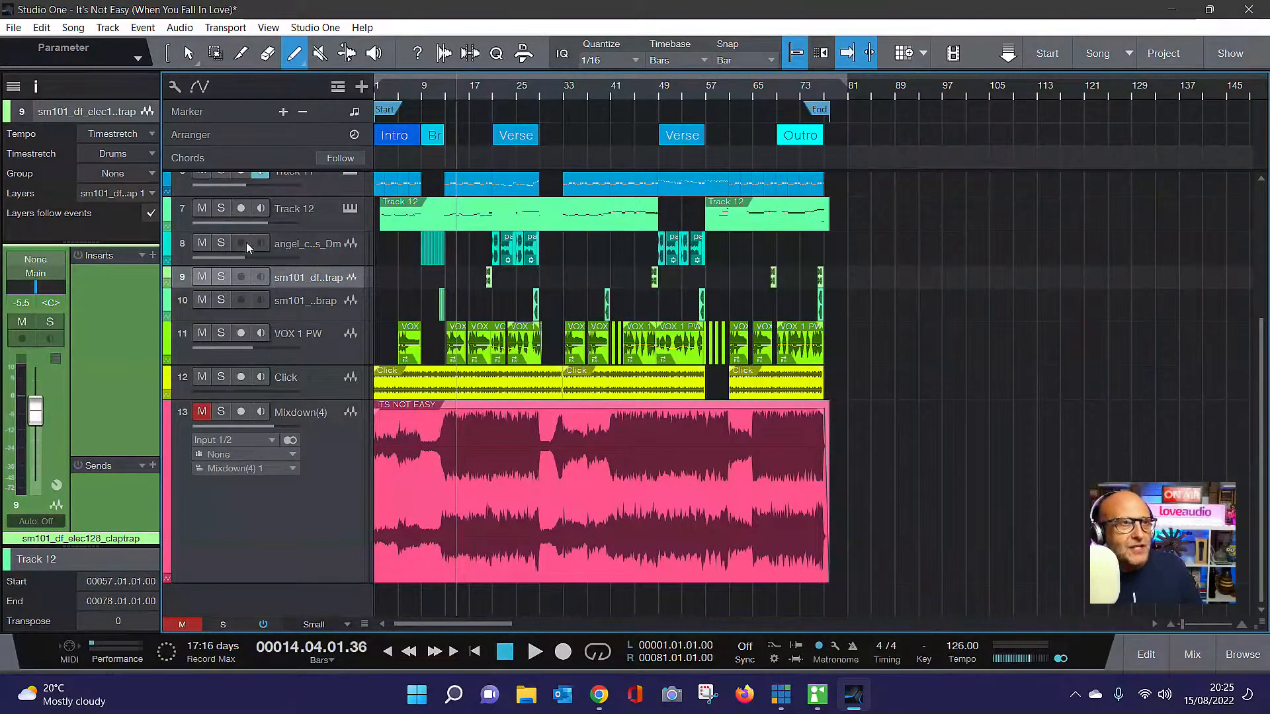
click(71, 28)
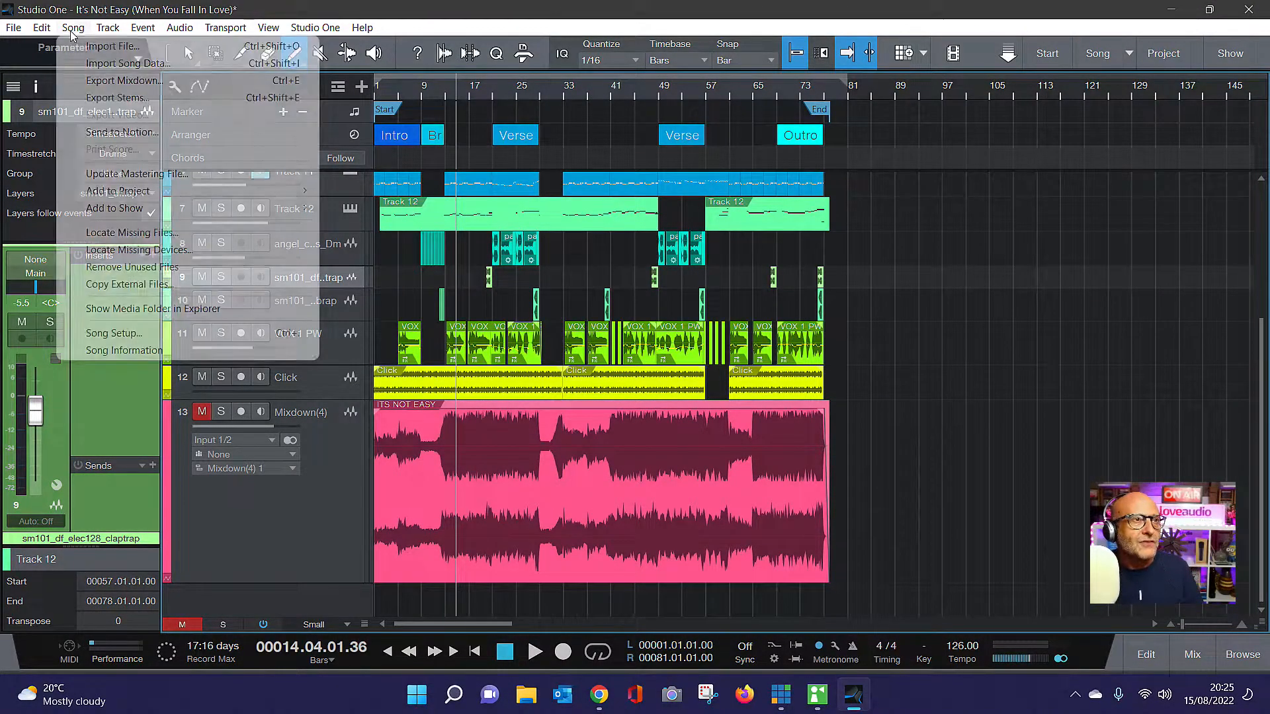
click(112, 333)
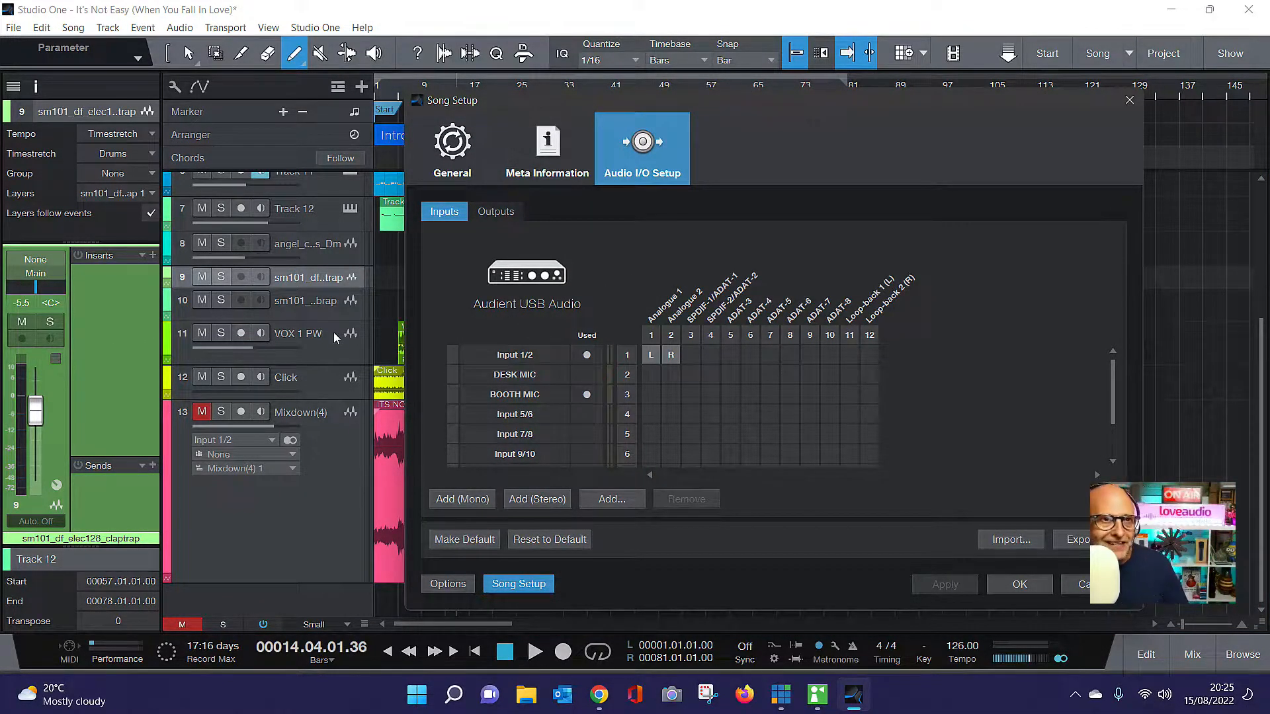
click(1022, 585)
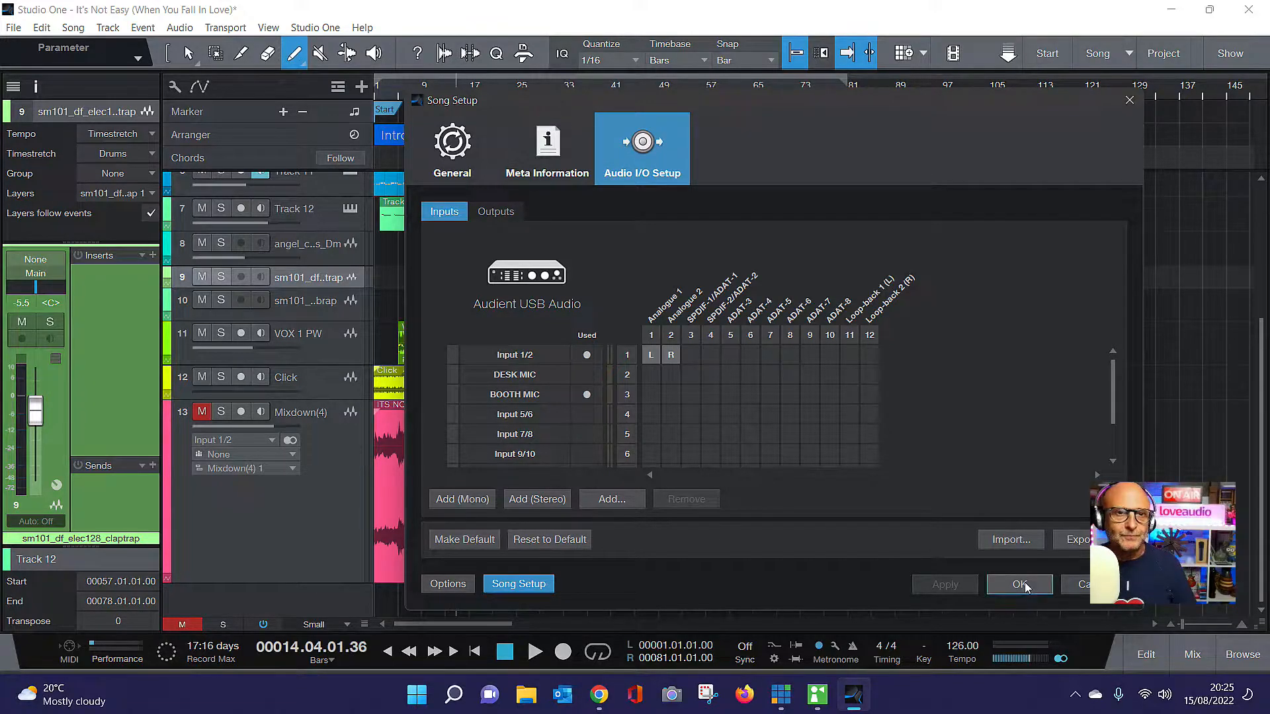
Return the song to bar 1, play it through the Audient interface and stop at about bar 48
click(396, 651)
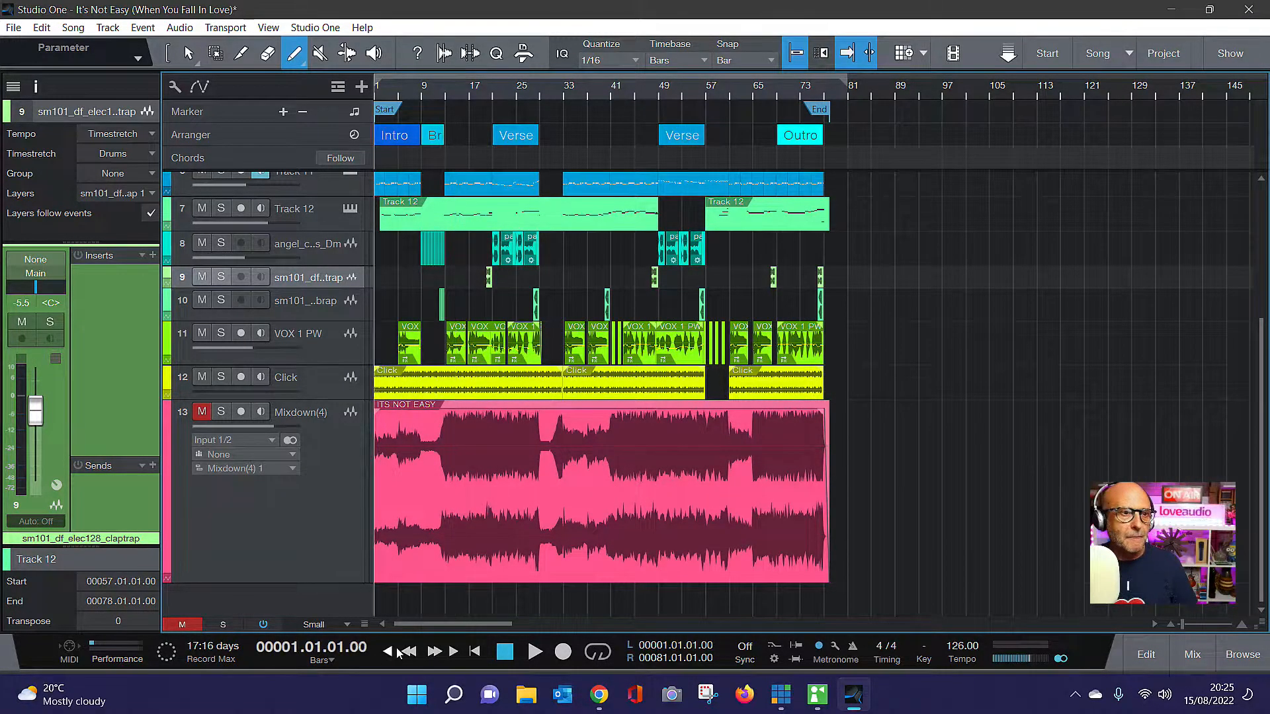
click(535, 652)
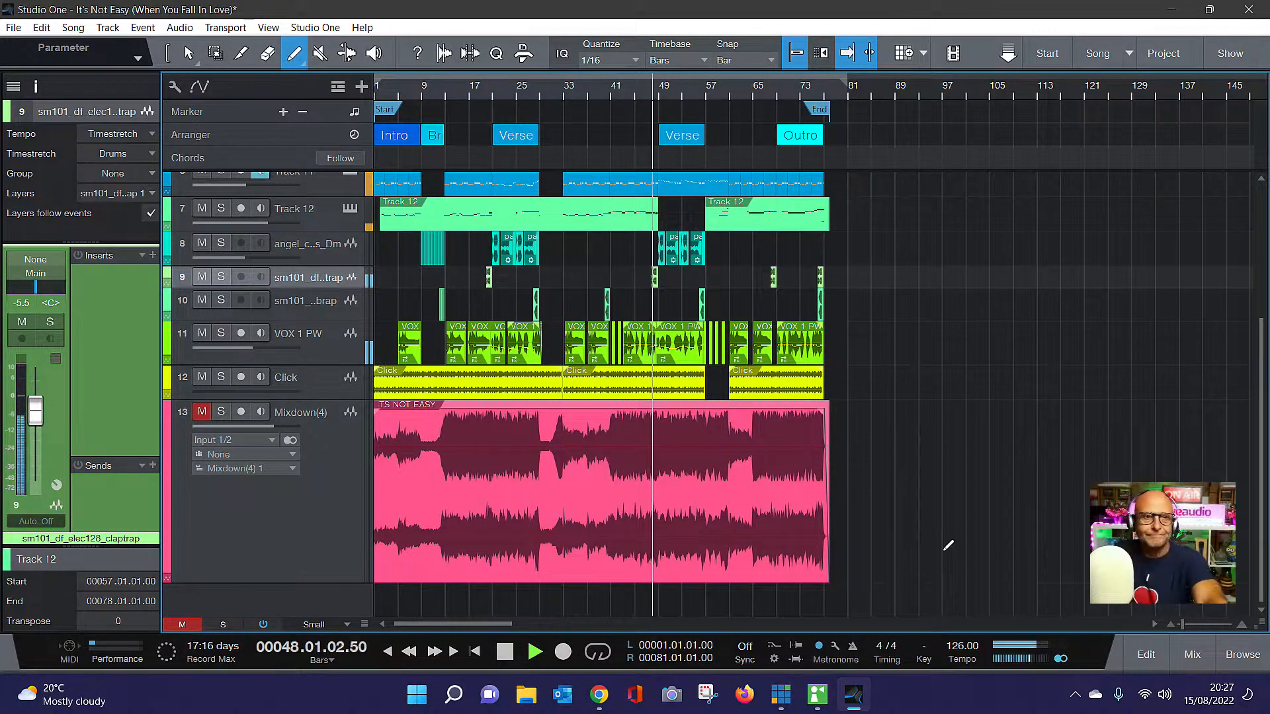
key(space)
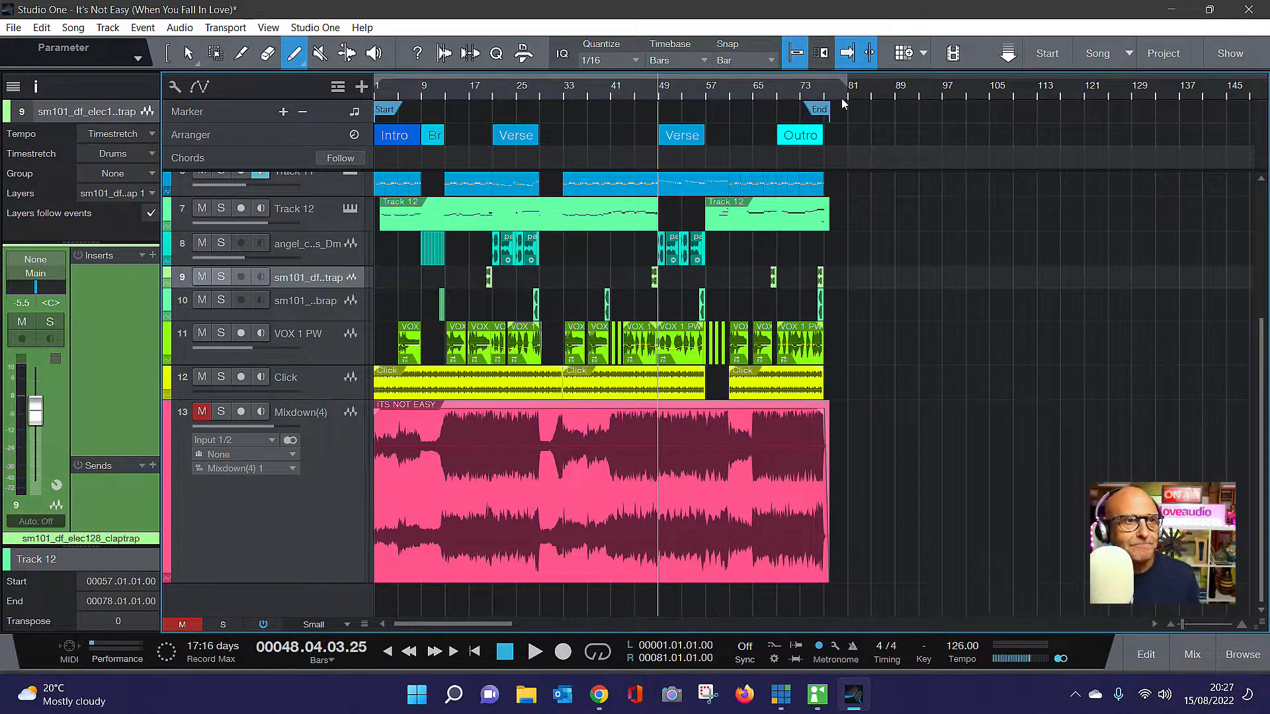
Switch to Chrome and view the live stream's dashboard and chat in YouTube Studio
click(600, 696)
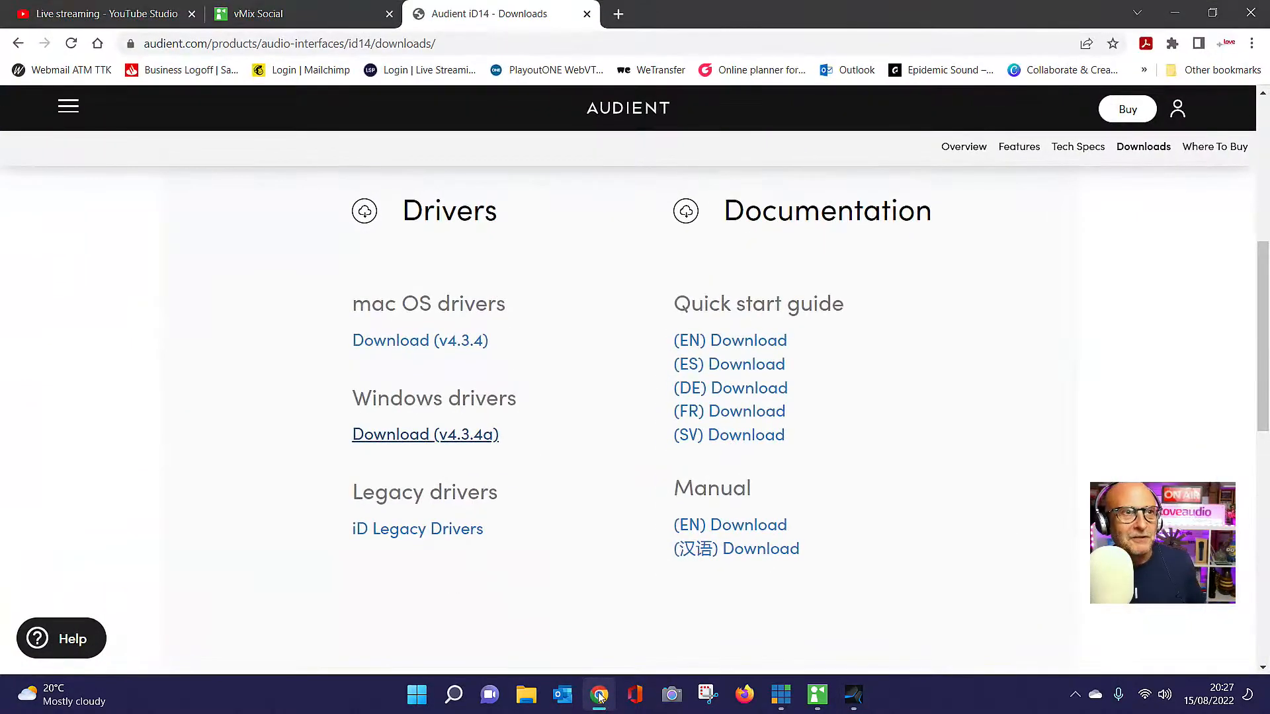
click(116, 13)
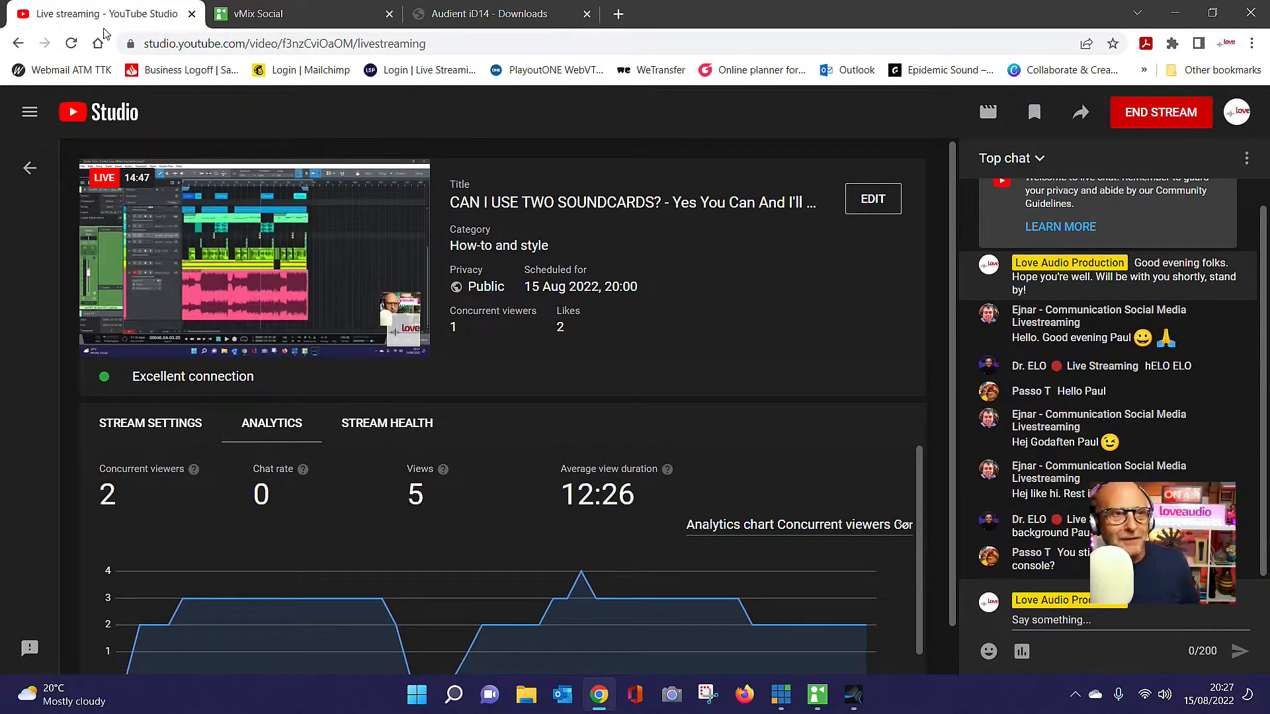